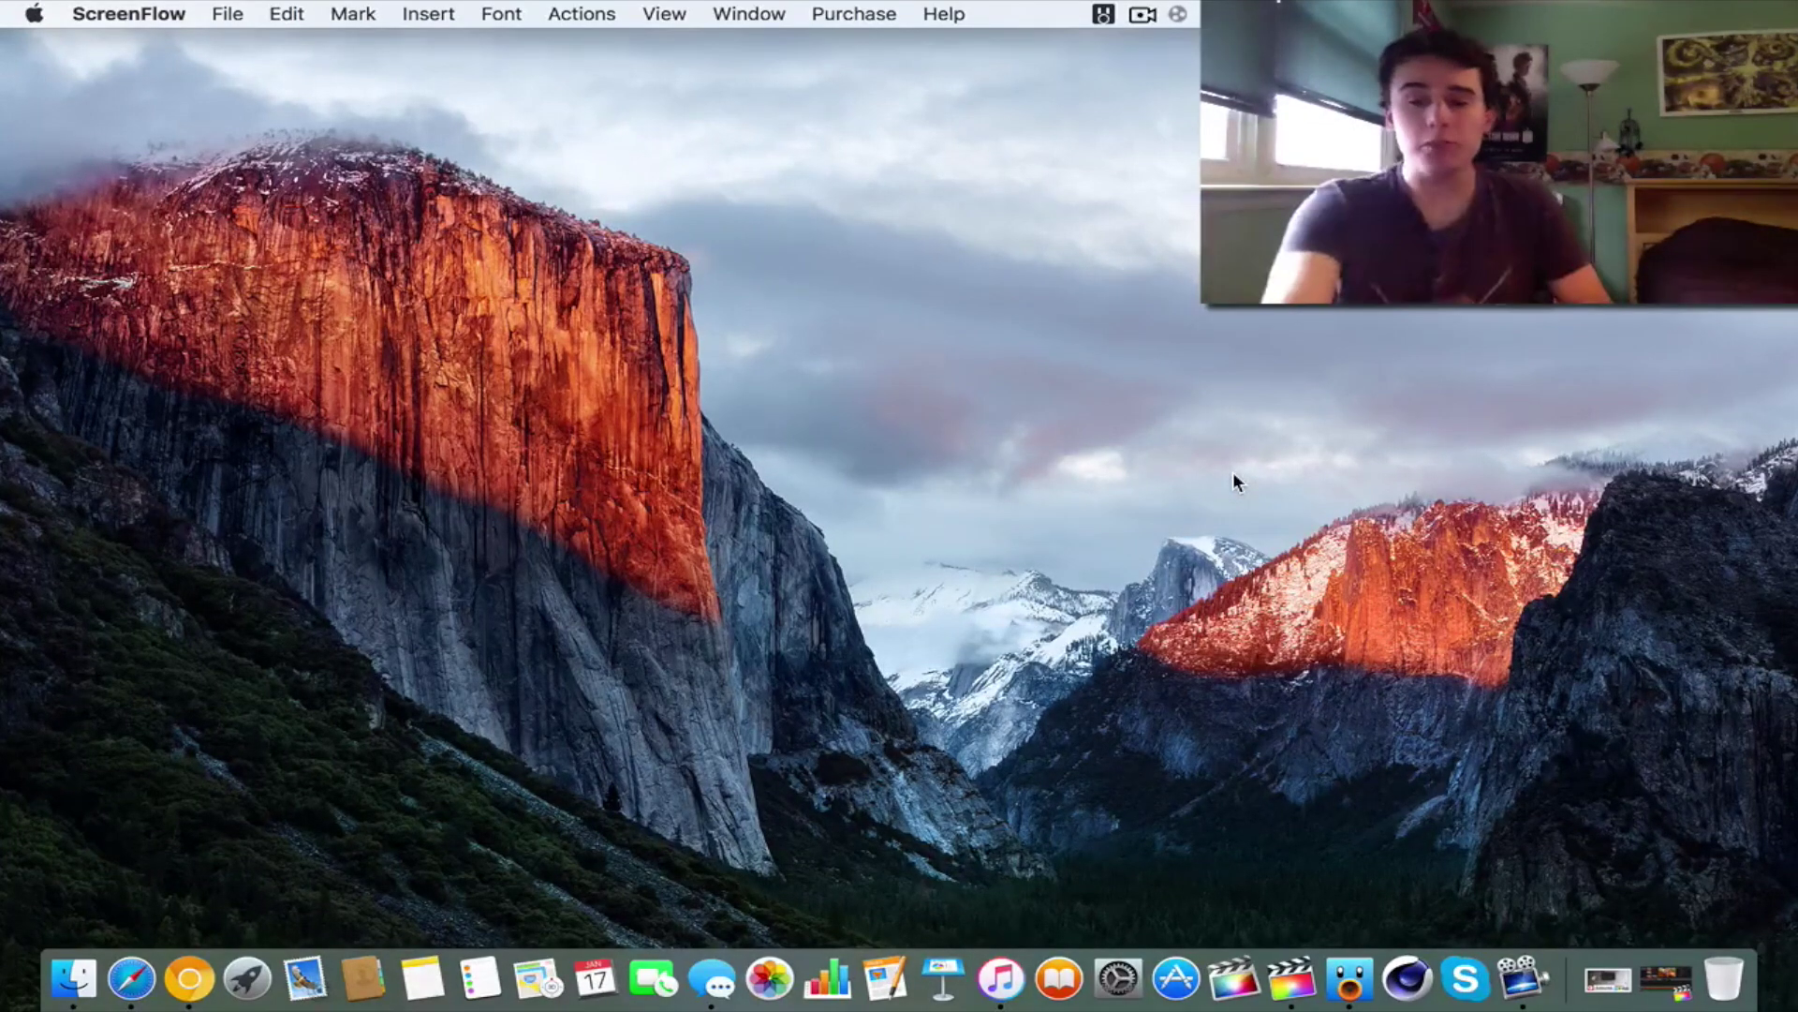
- Restore the minimized Final Cut Pro window showing the Alympus Review project from the Dock
click(1655, 981)
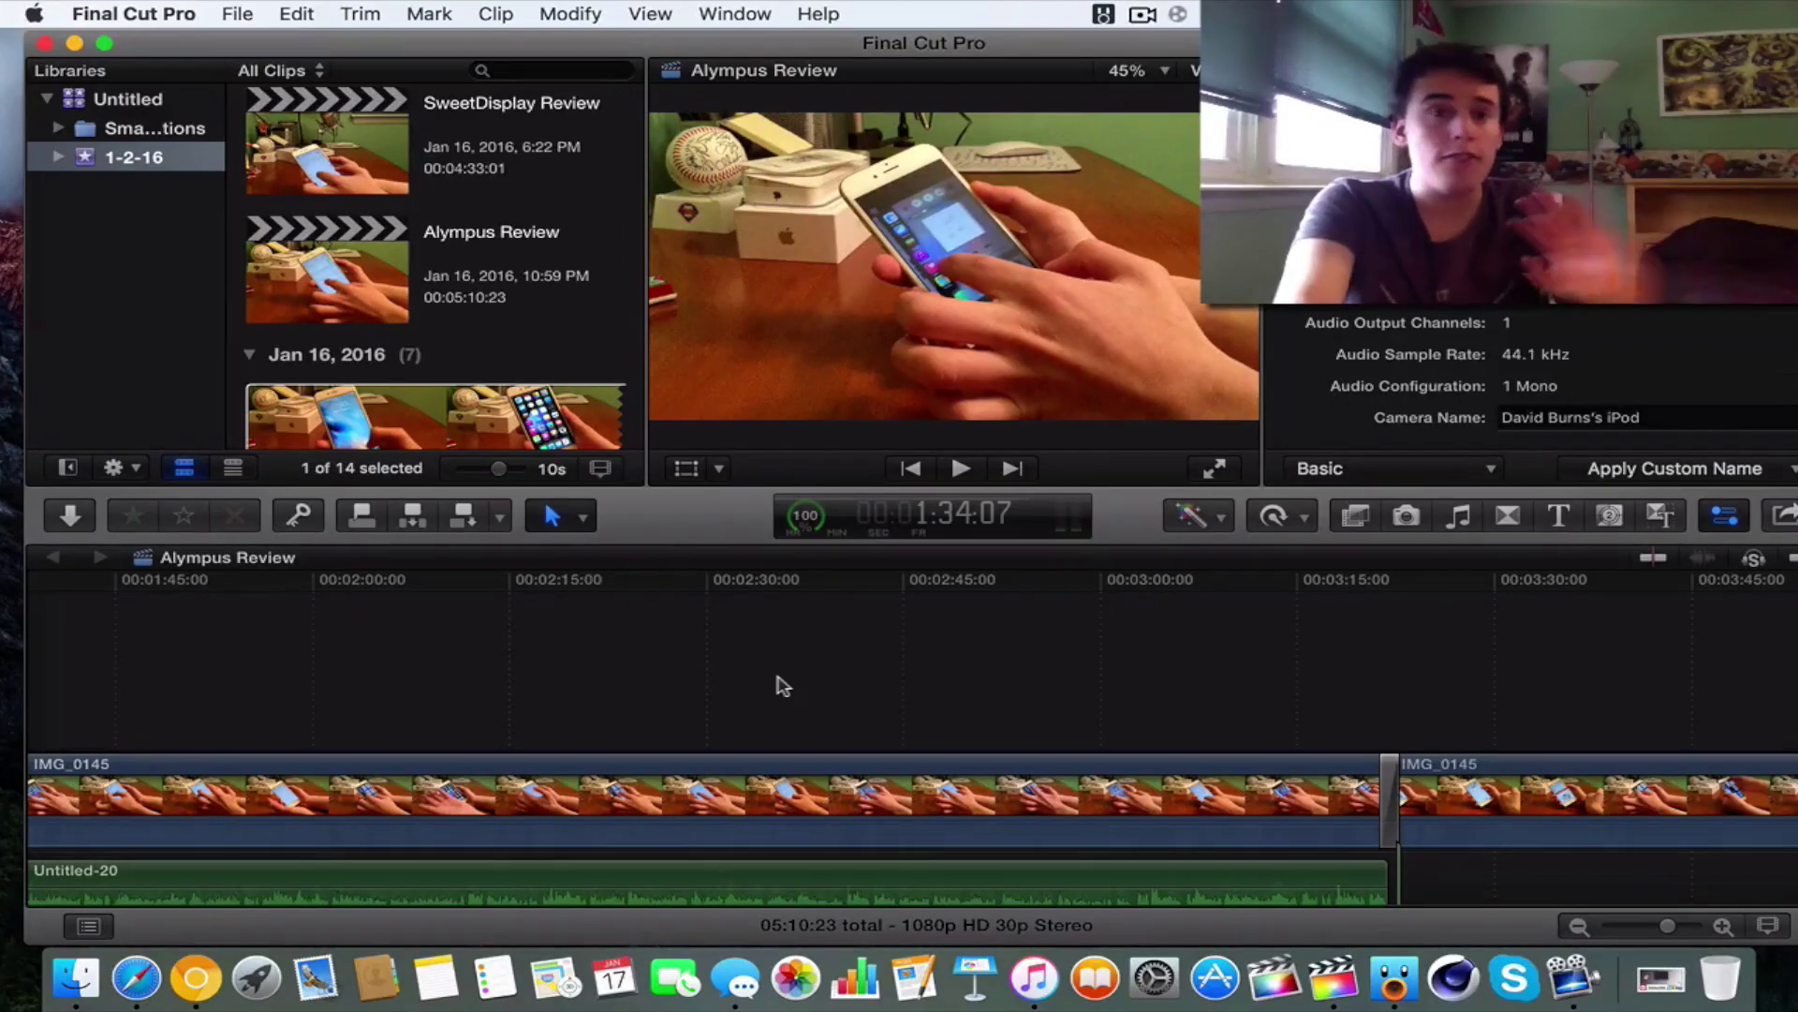
- Return the timeline to its start and skim through the project's intro
scroll(783, 687, right, 2)
scroll(783, 686, down, 1)
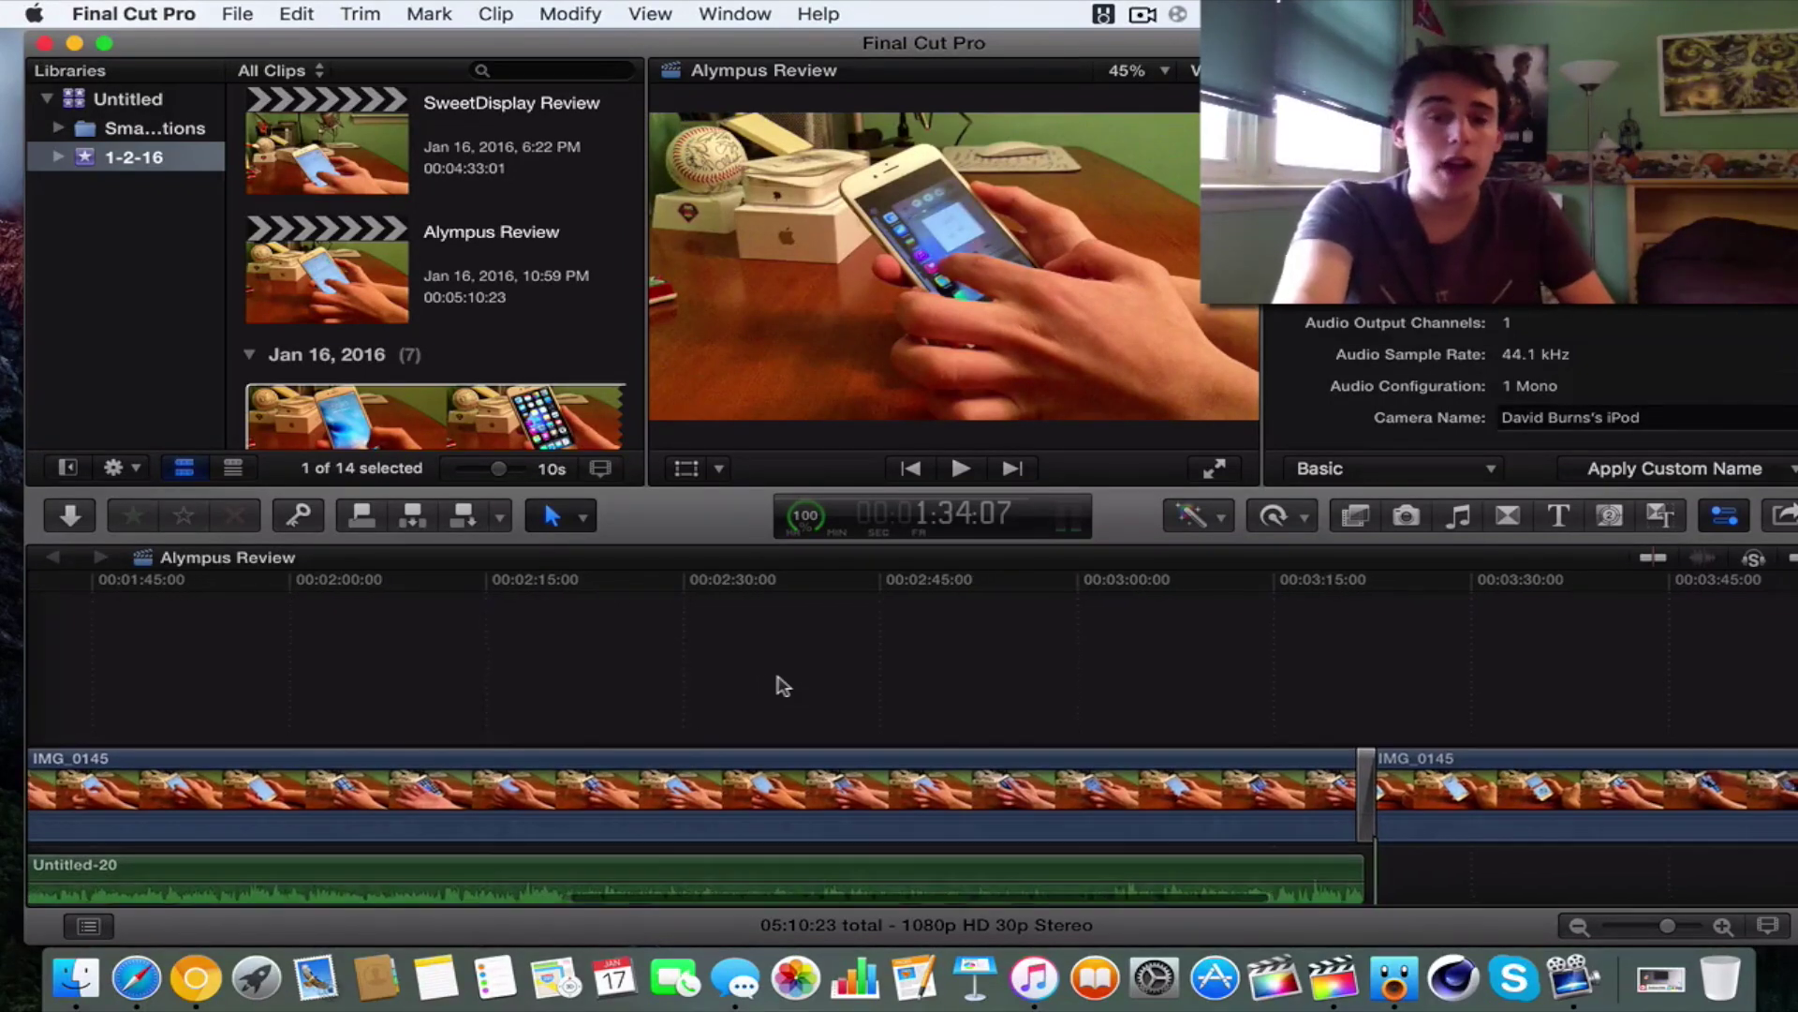
scroll(783, 687, left, 15)
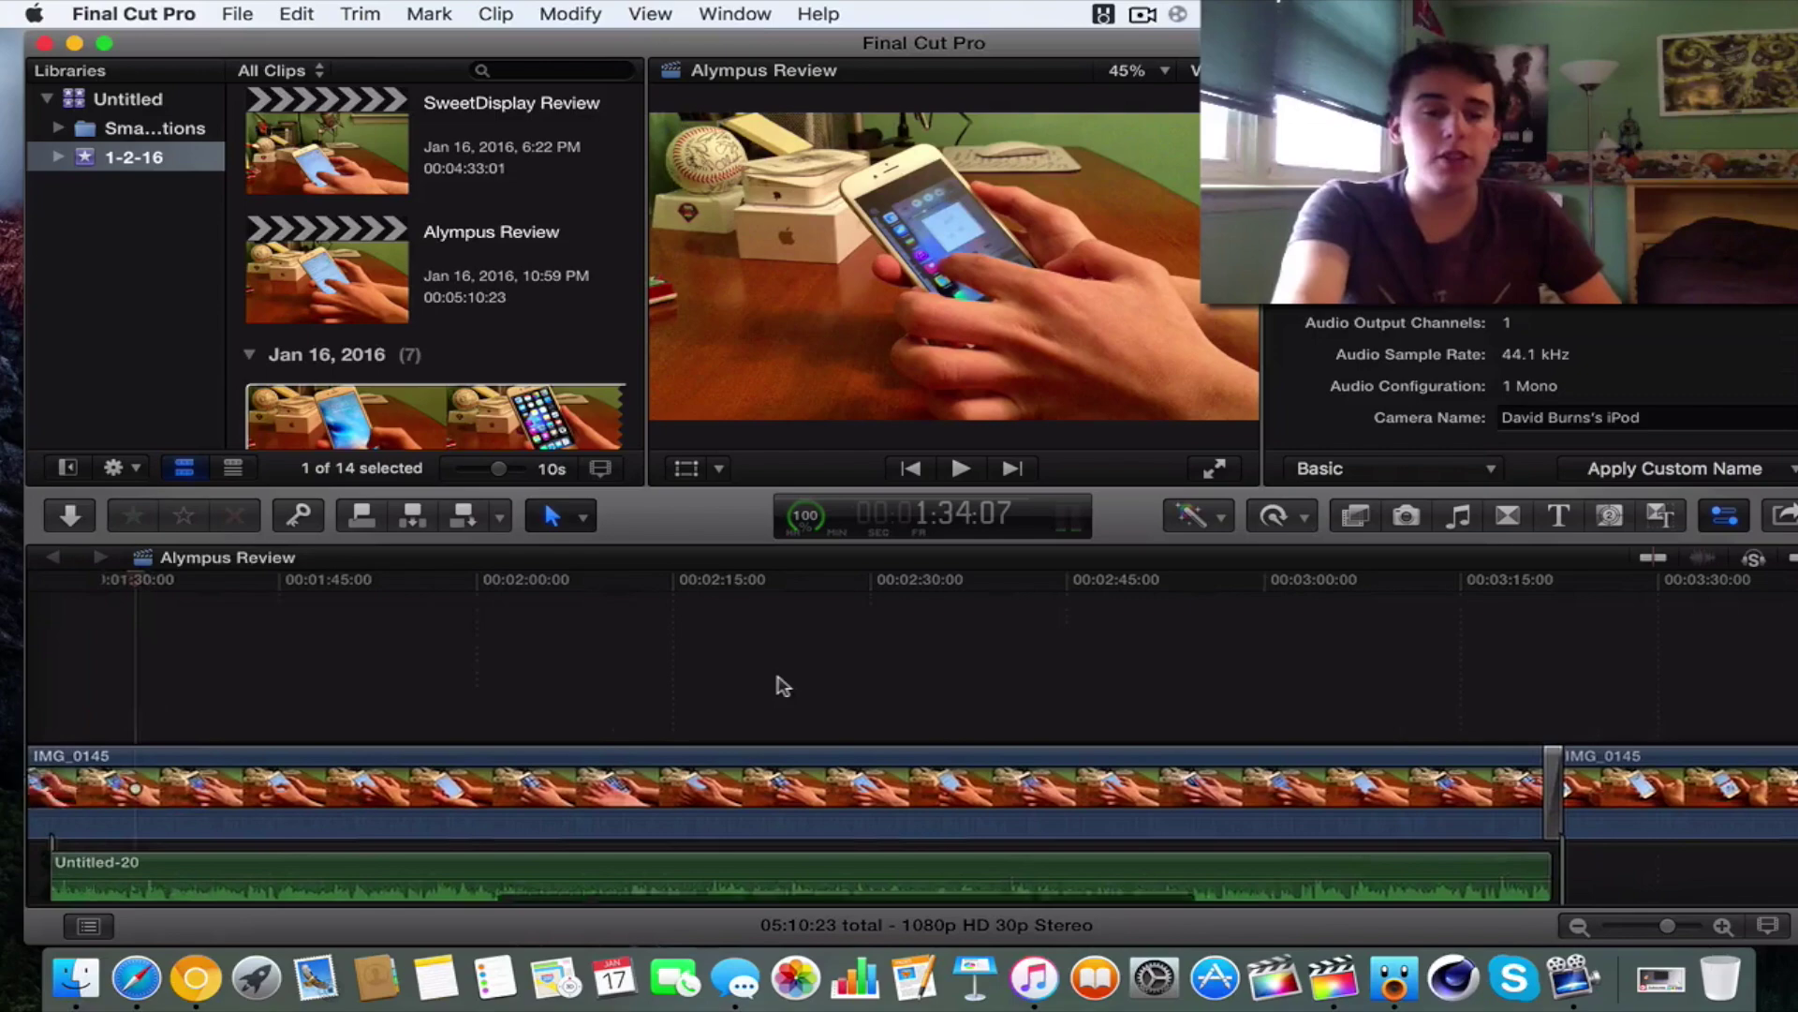
scroll(392, 709, left, 6)
click(132, 674)
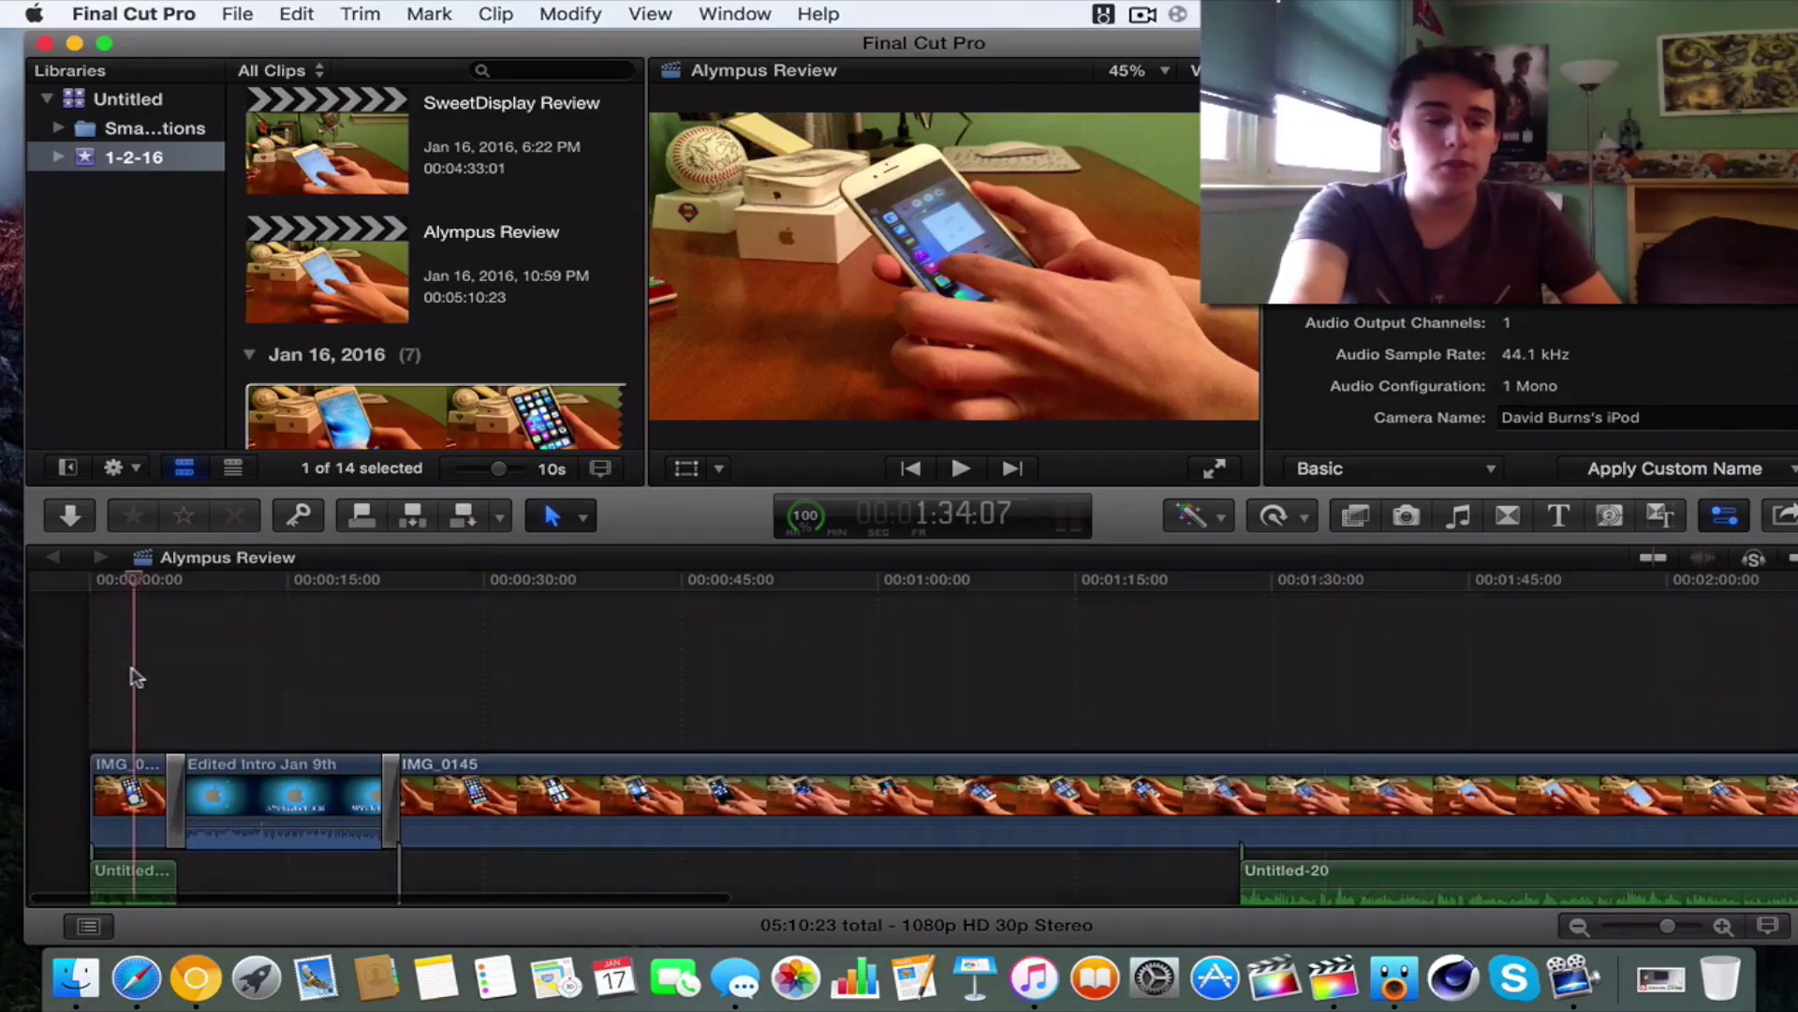
drag(129, 586, 944, 689)
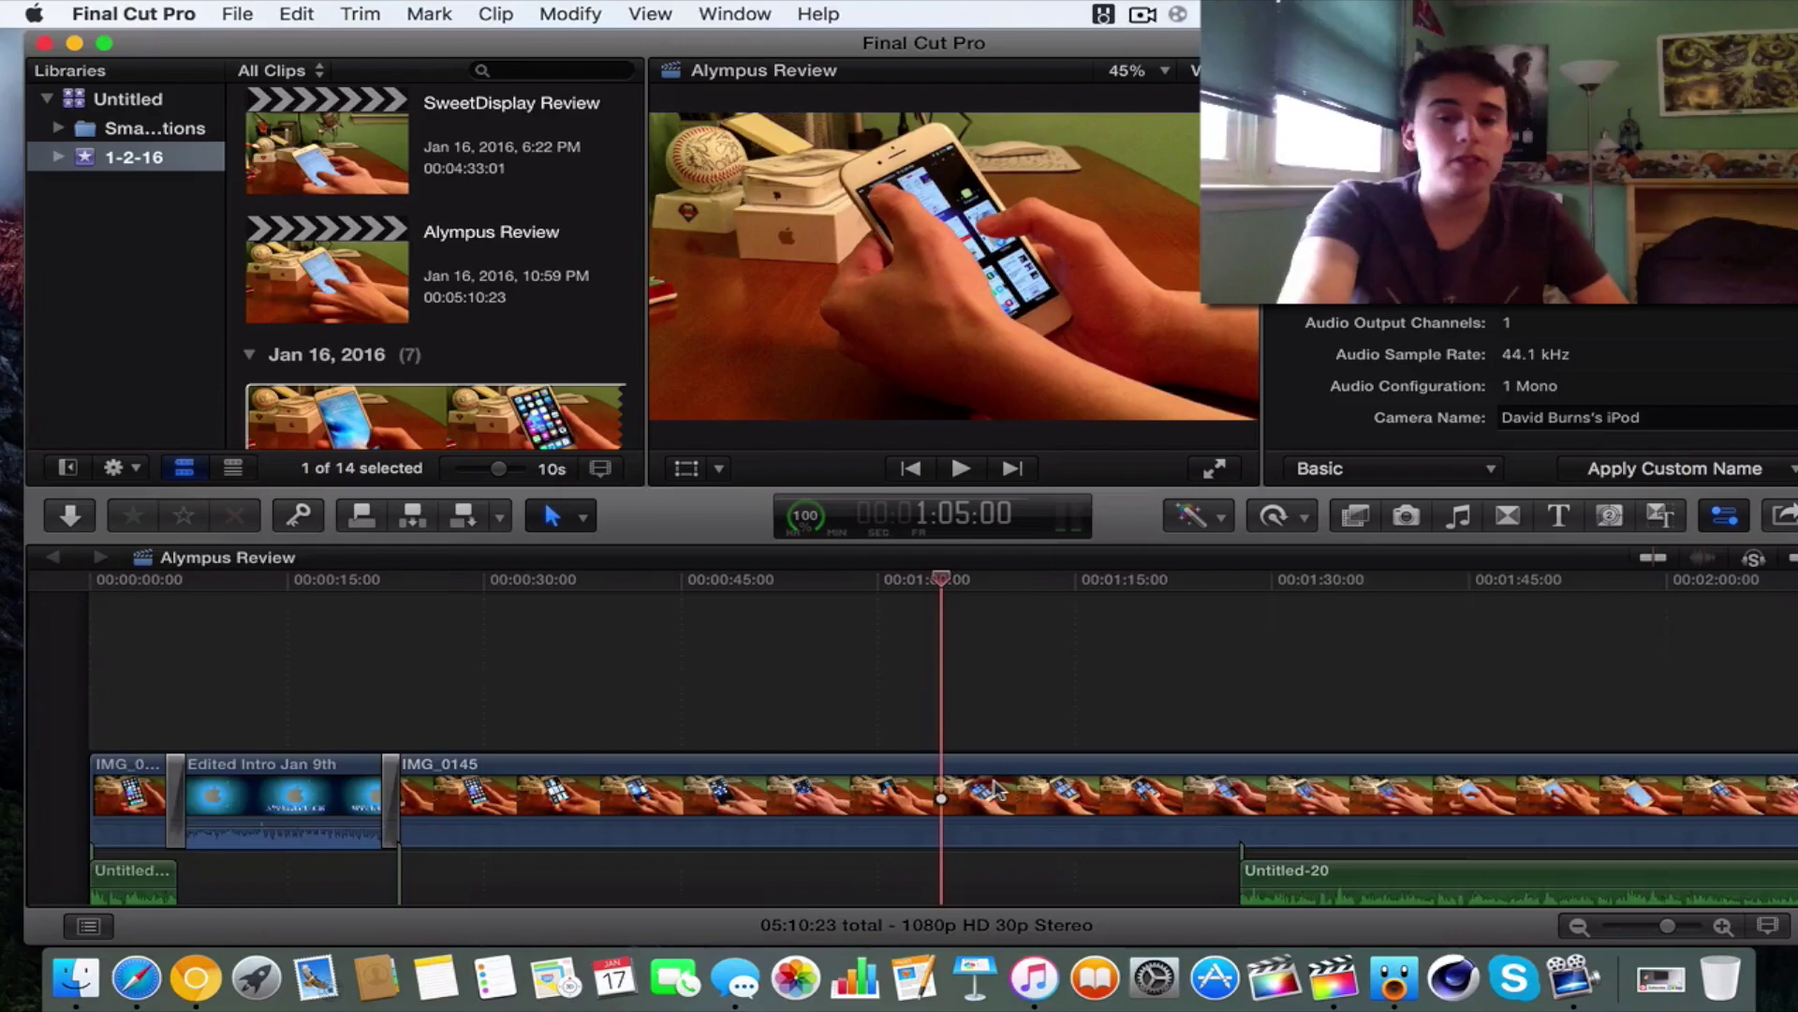
- Bring the outro into view and scrub the playhead across it near 4:20
scroll(998, 789, right, 20)
scroll(997, 788, right, 20)
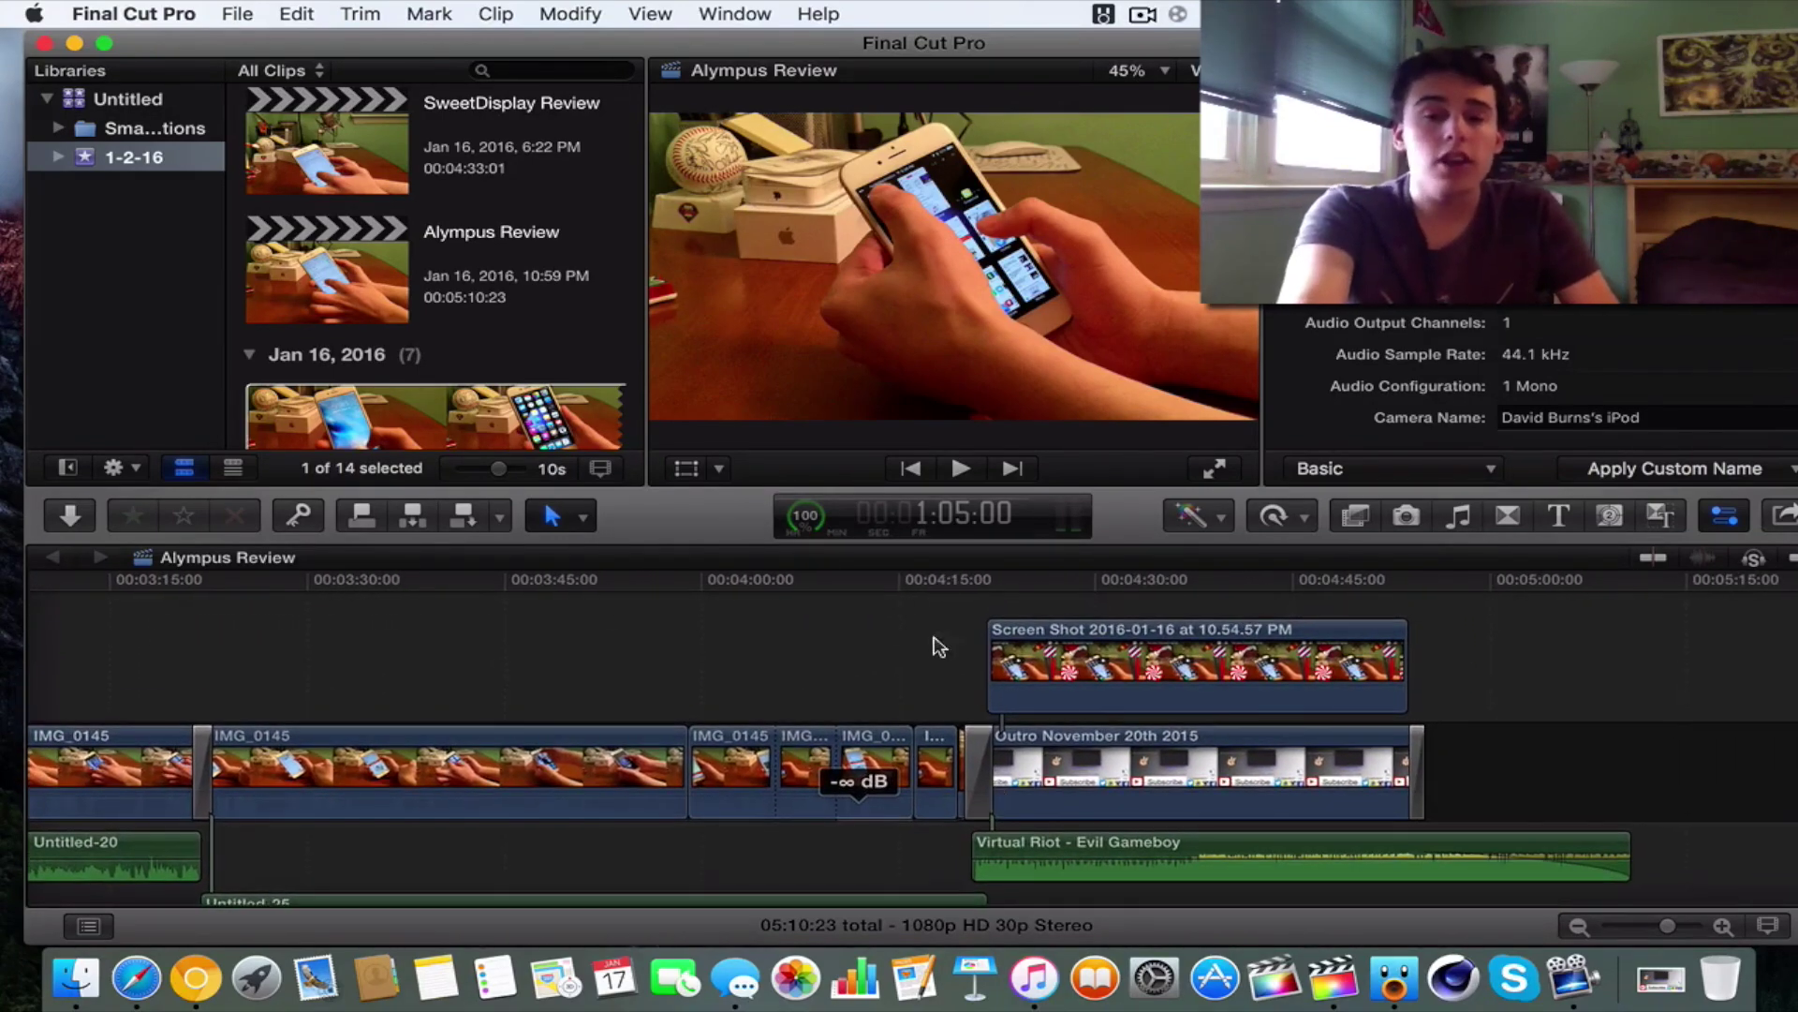
click(922, 583)
drag(922, 579, 970, 619)
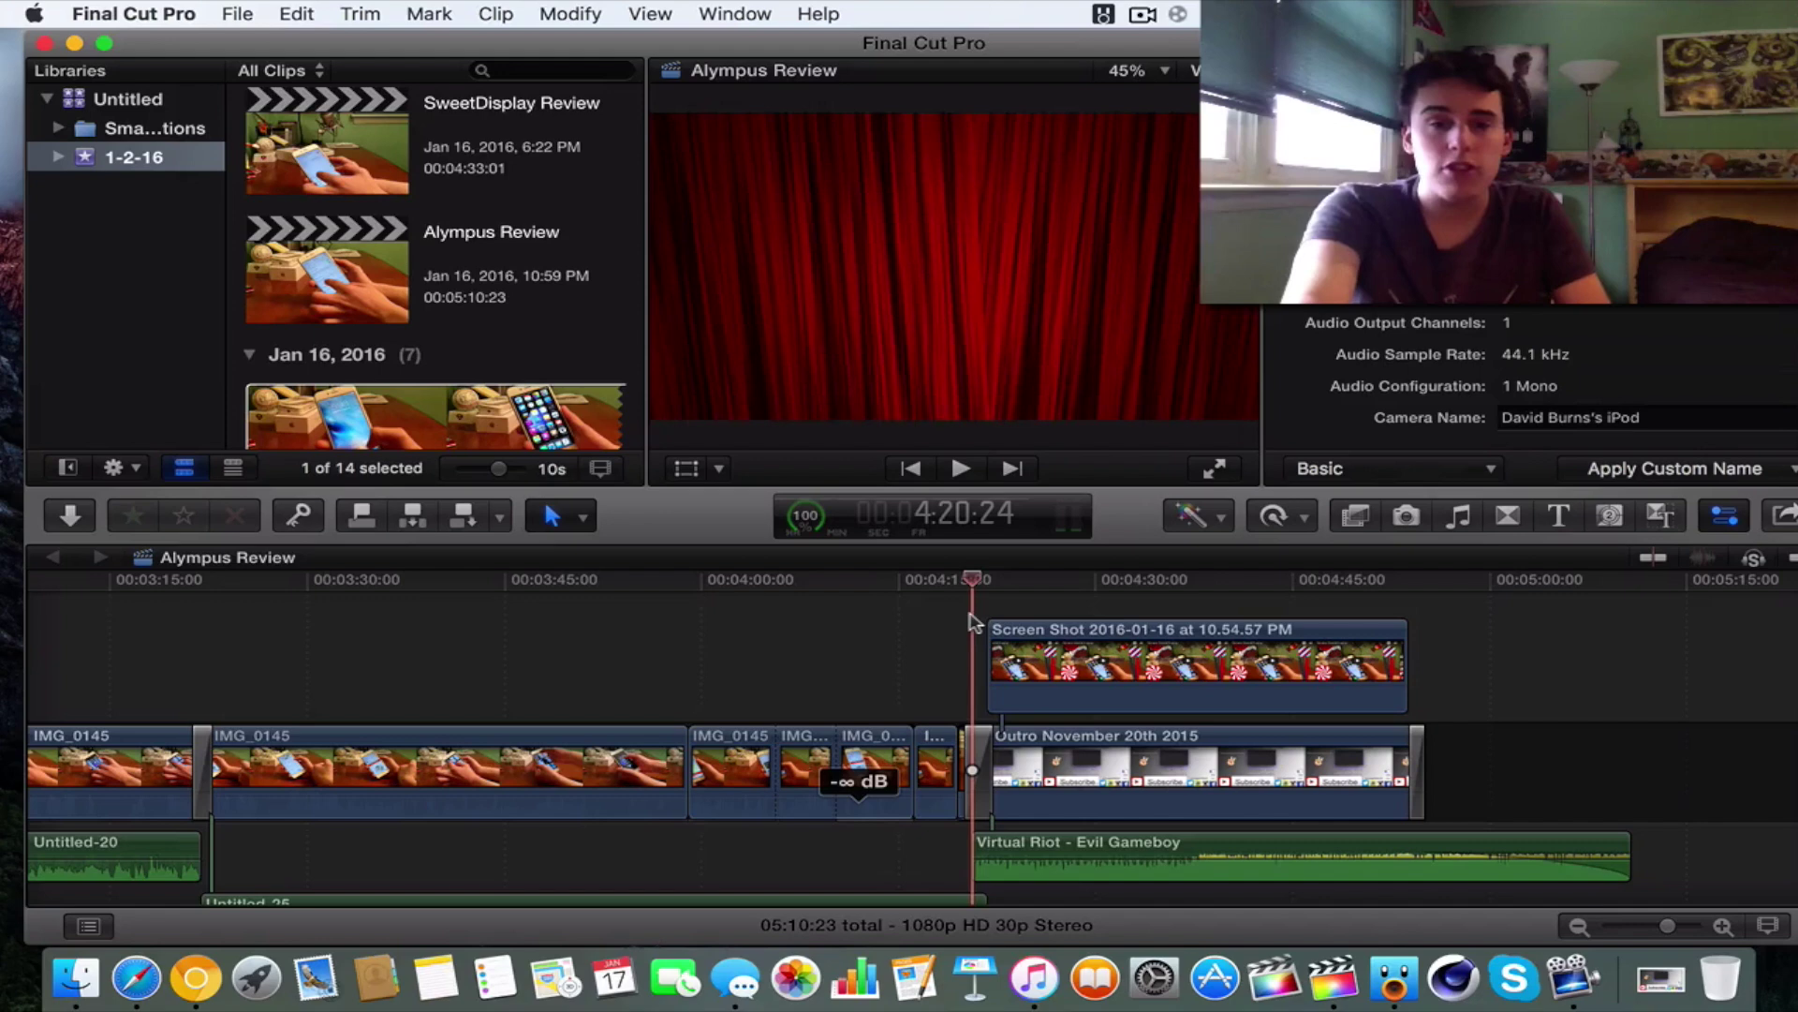
- Move the Screen Shot clip to the playhead and expand its Compositing: Opacity animation lane
click(1079, 653)
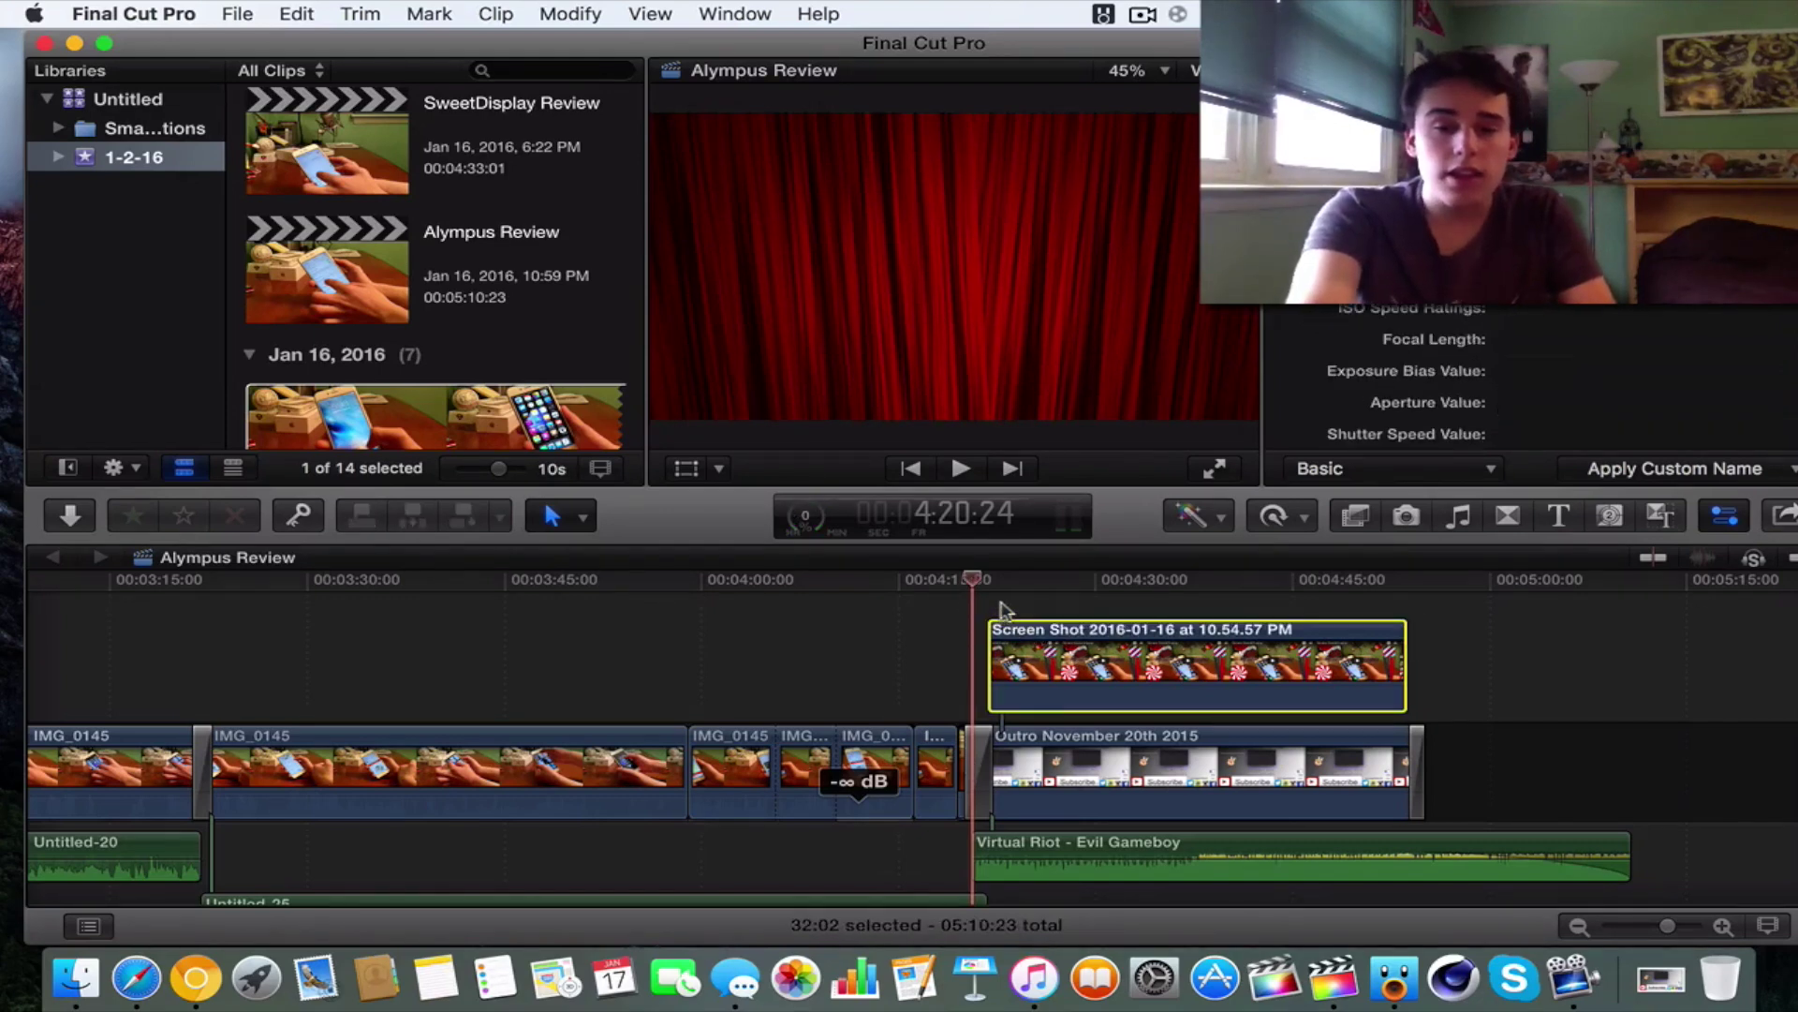
mouse_move(1025, 626)
mouse_down()
mouse_move(983, 626)
mouse_move(1043, 655)
mouse_up()
right_click(1041, 656)
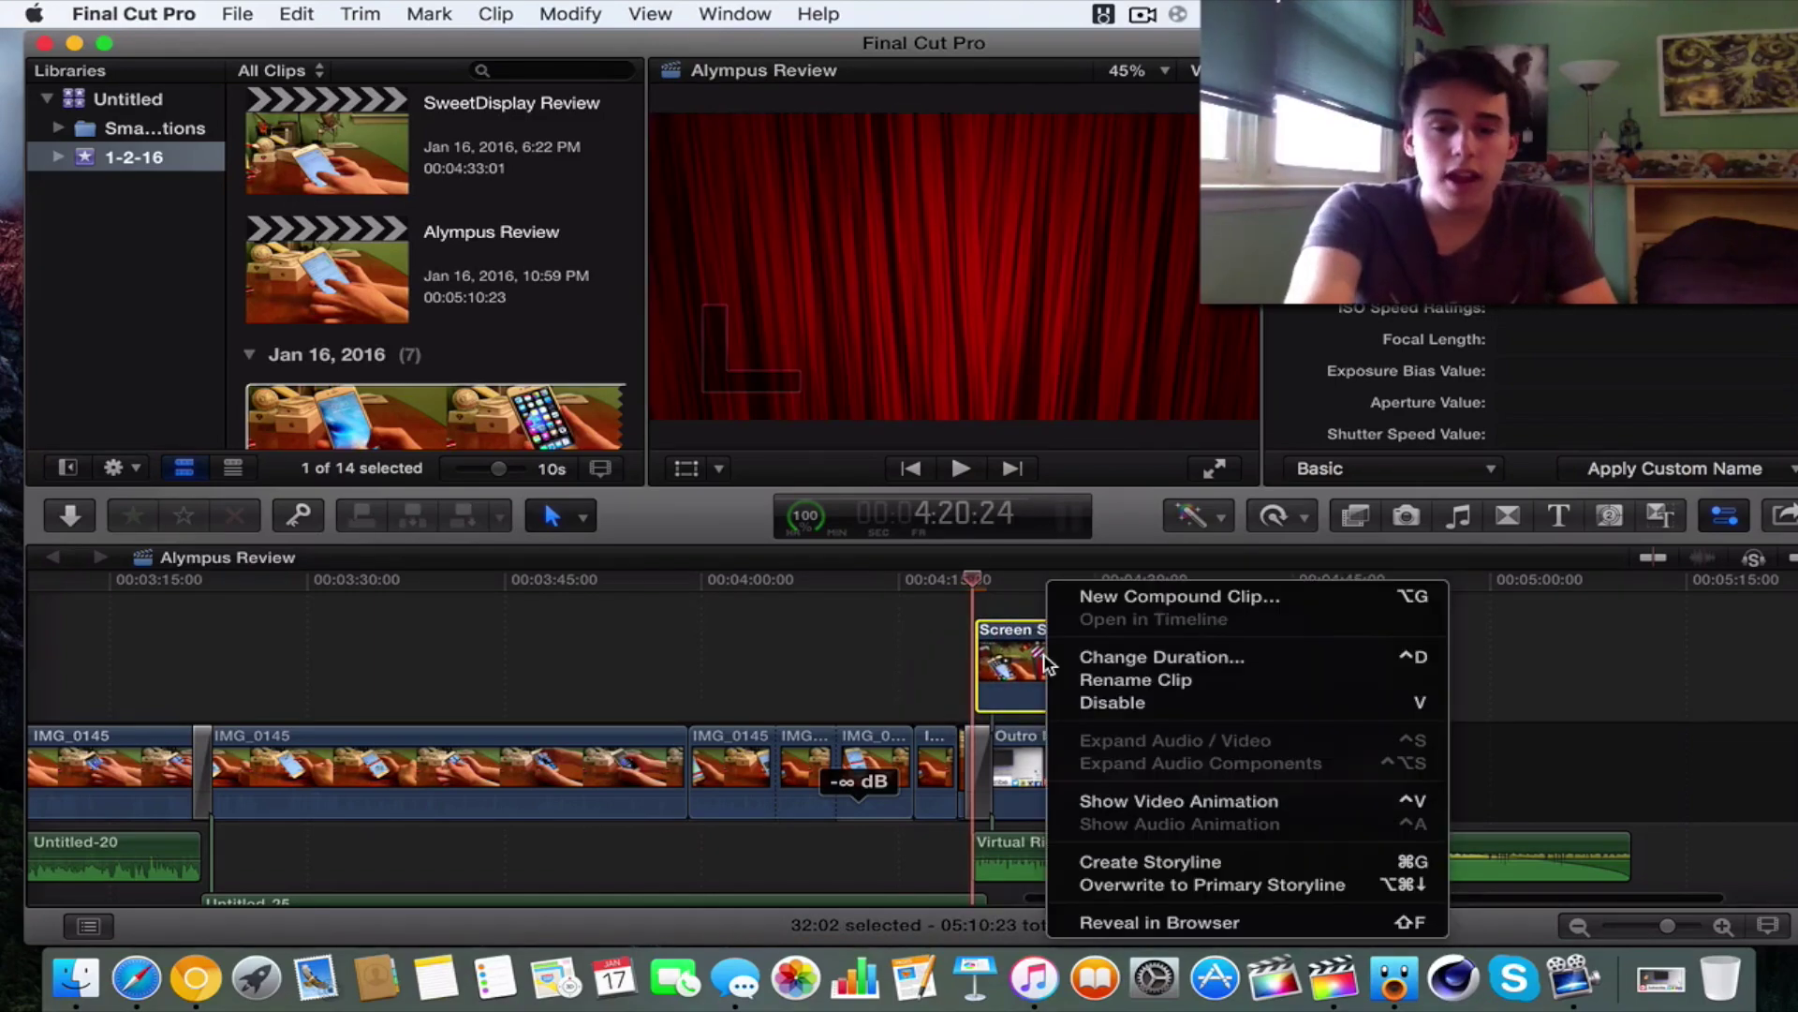
click(1120, 803)
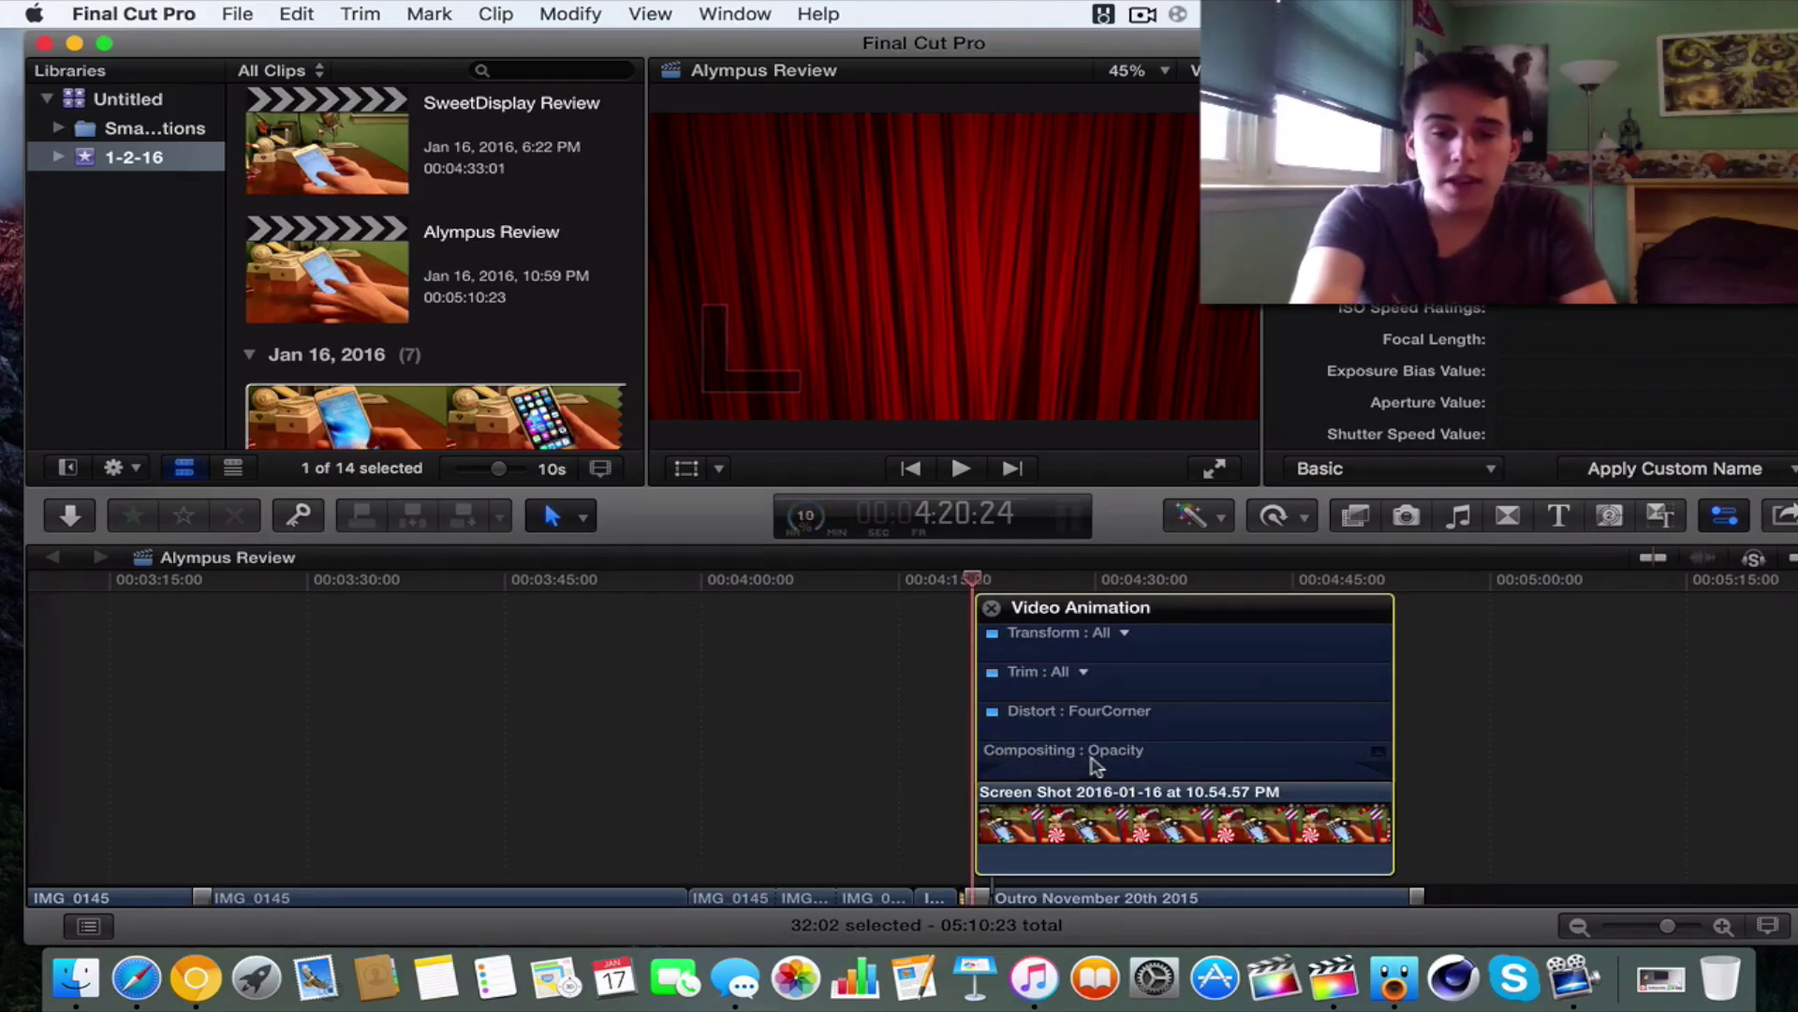
click(1383, 761)
click(1381, 753)
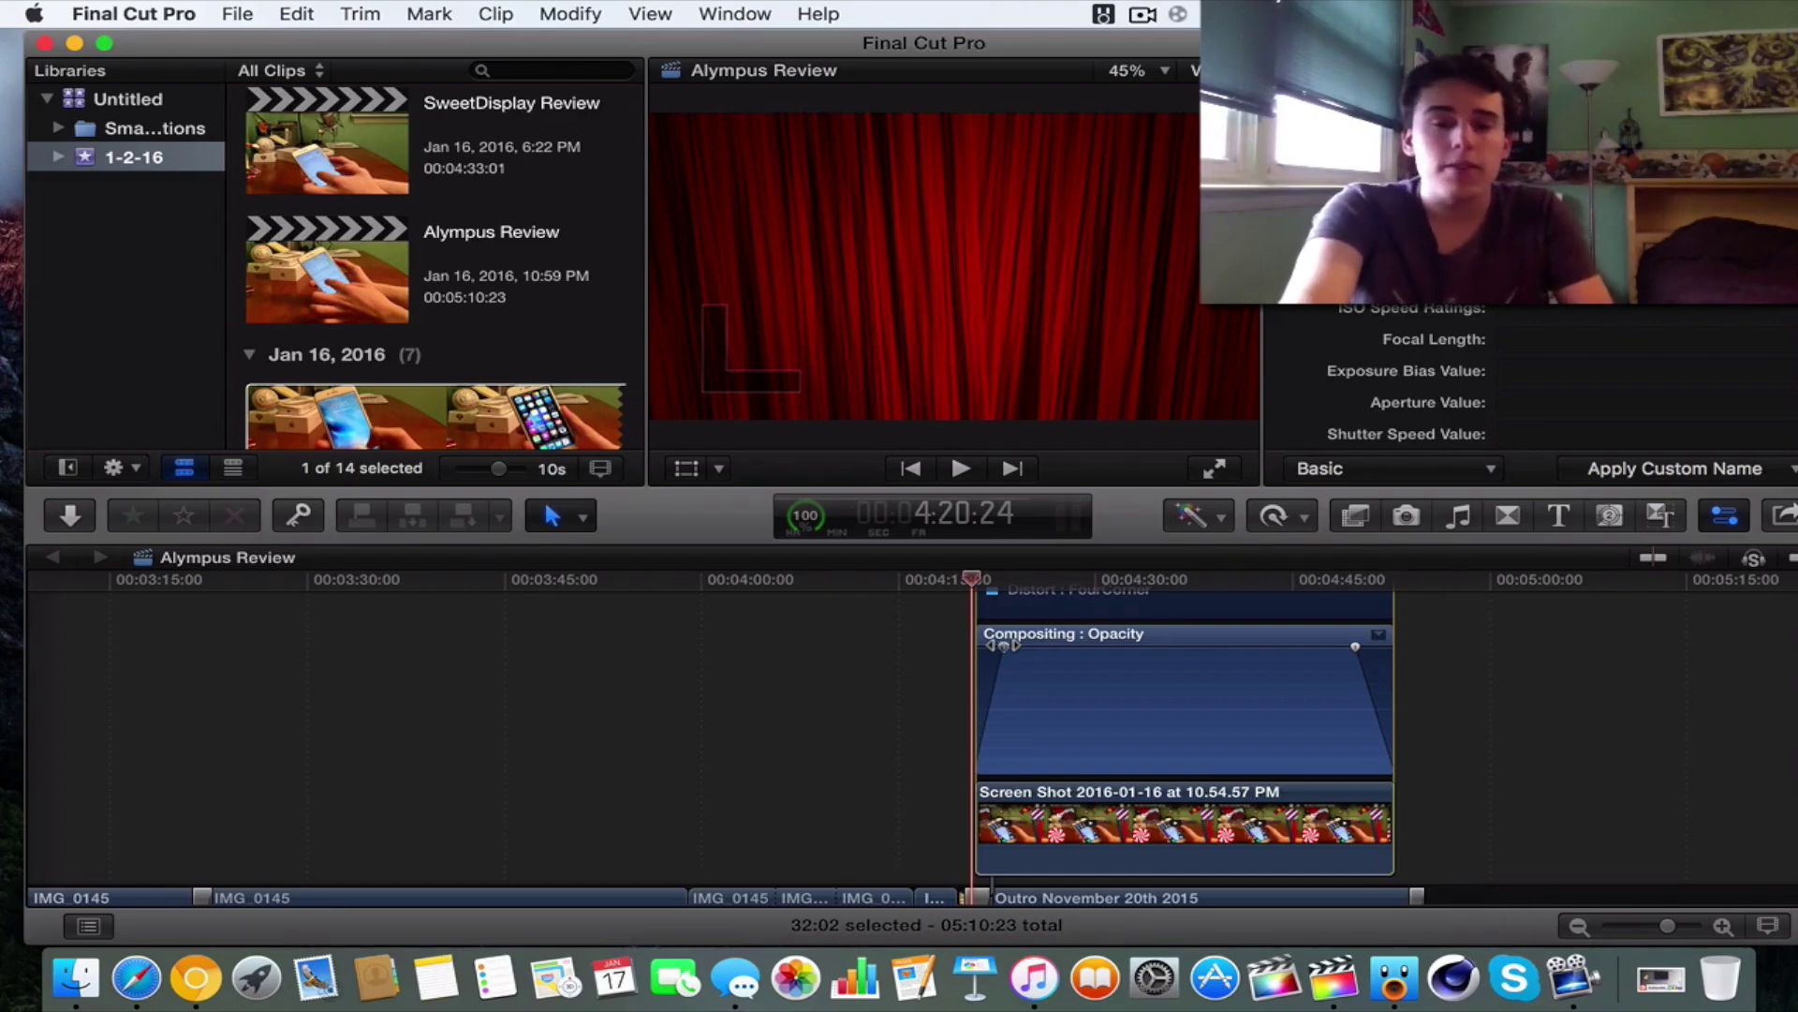
- Give the Screen Shot clip a three-second opacity fade-in
drag(1003, 645, 854, 621)
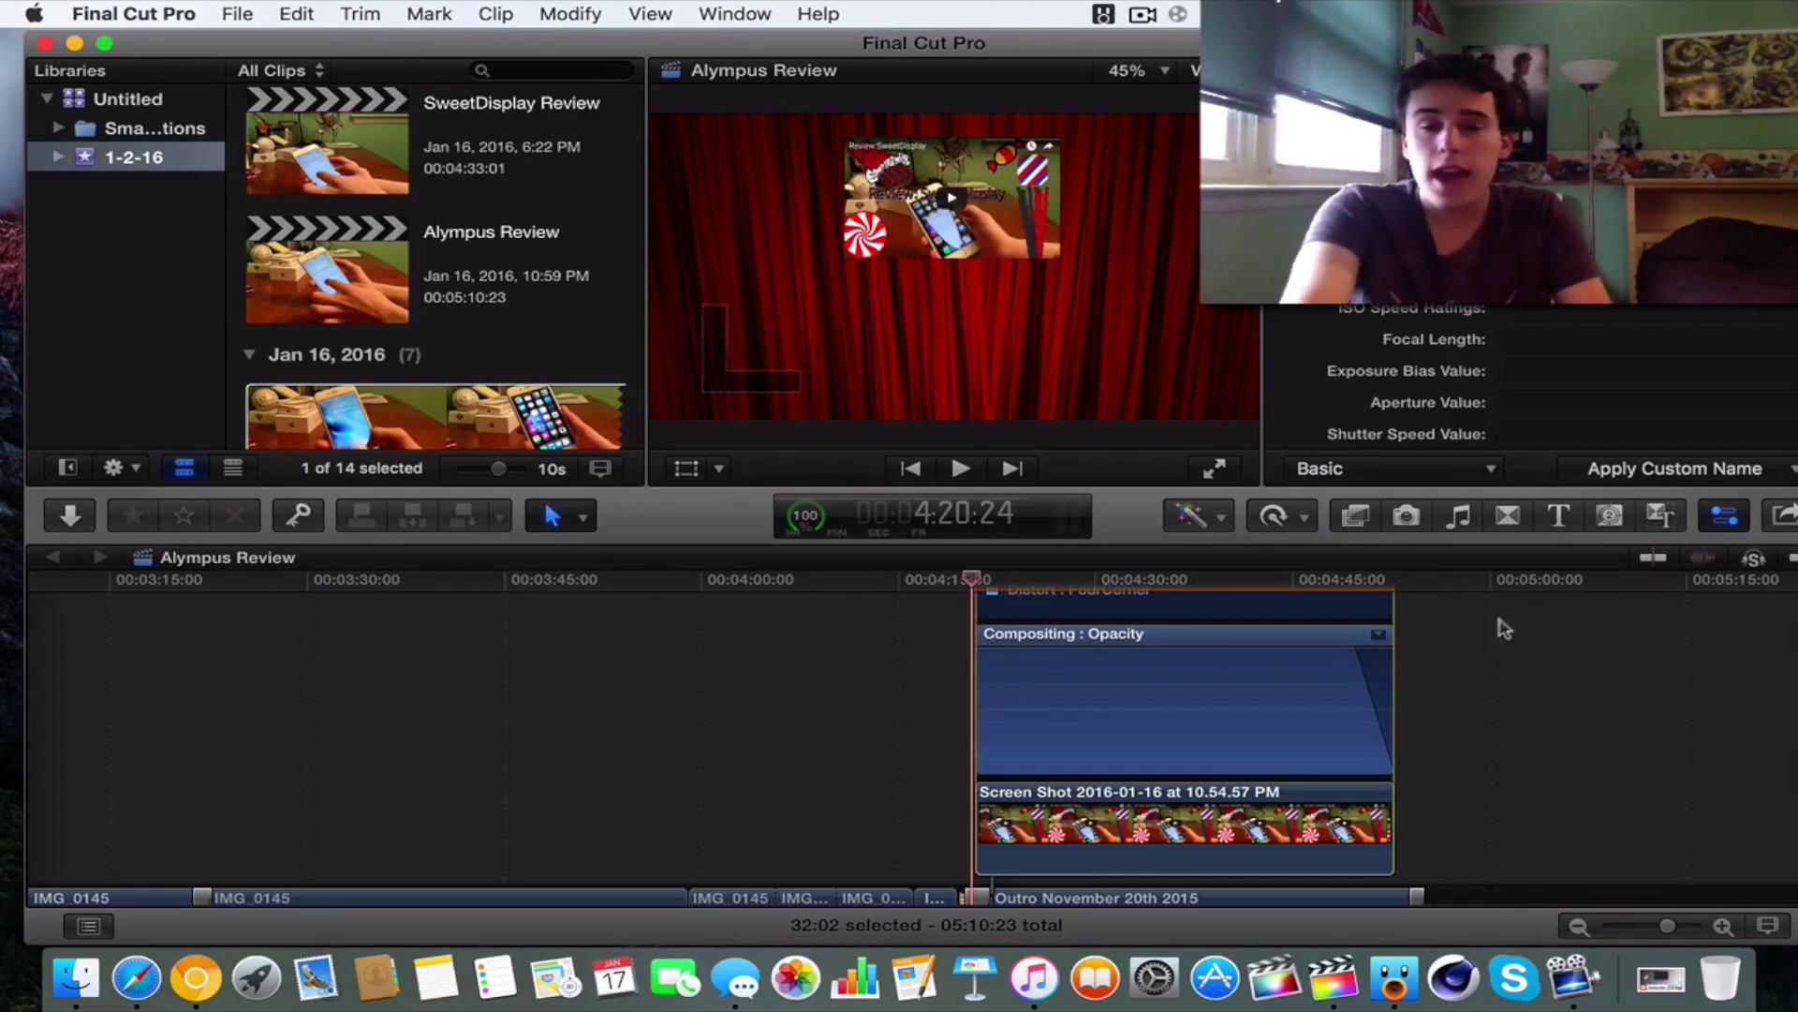
scroll(1172, 630, up, 6)
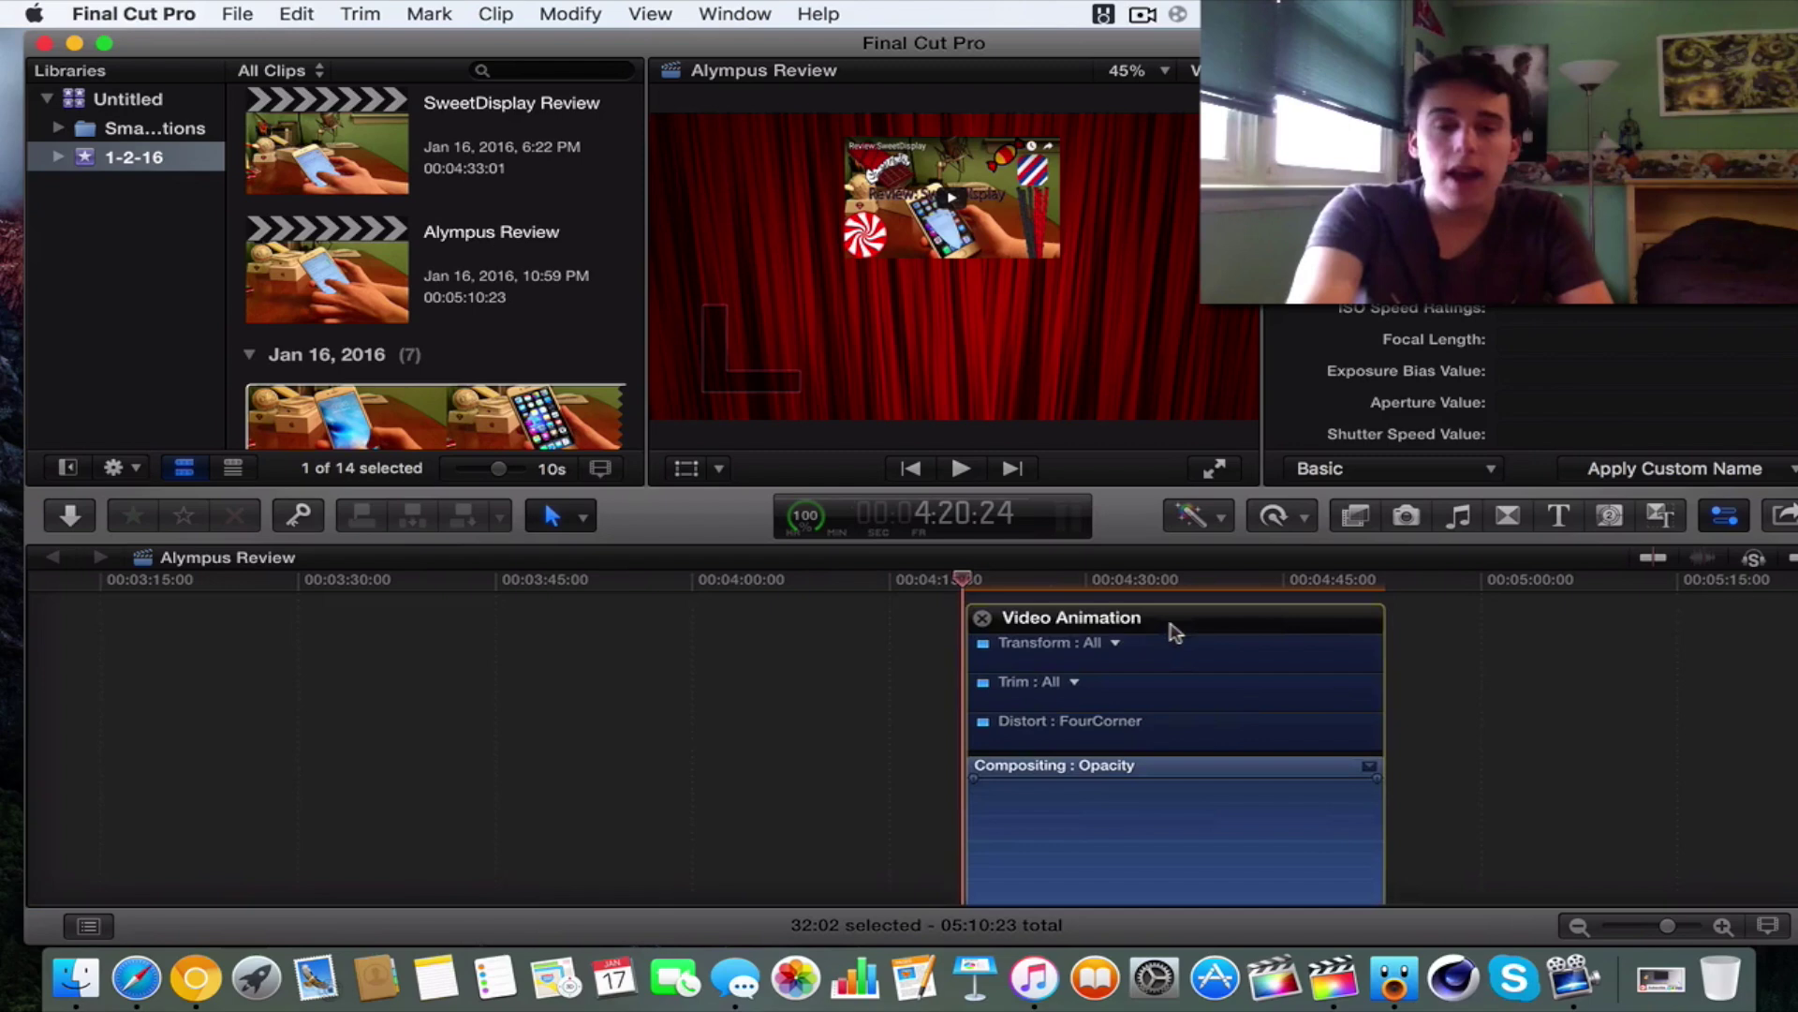
scroll(974, 626, down, 5)
- Preview the overlay fade from before the clip, then park the playhead at 4:19:12
click(940, 629)
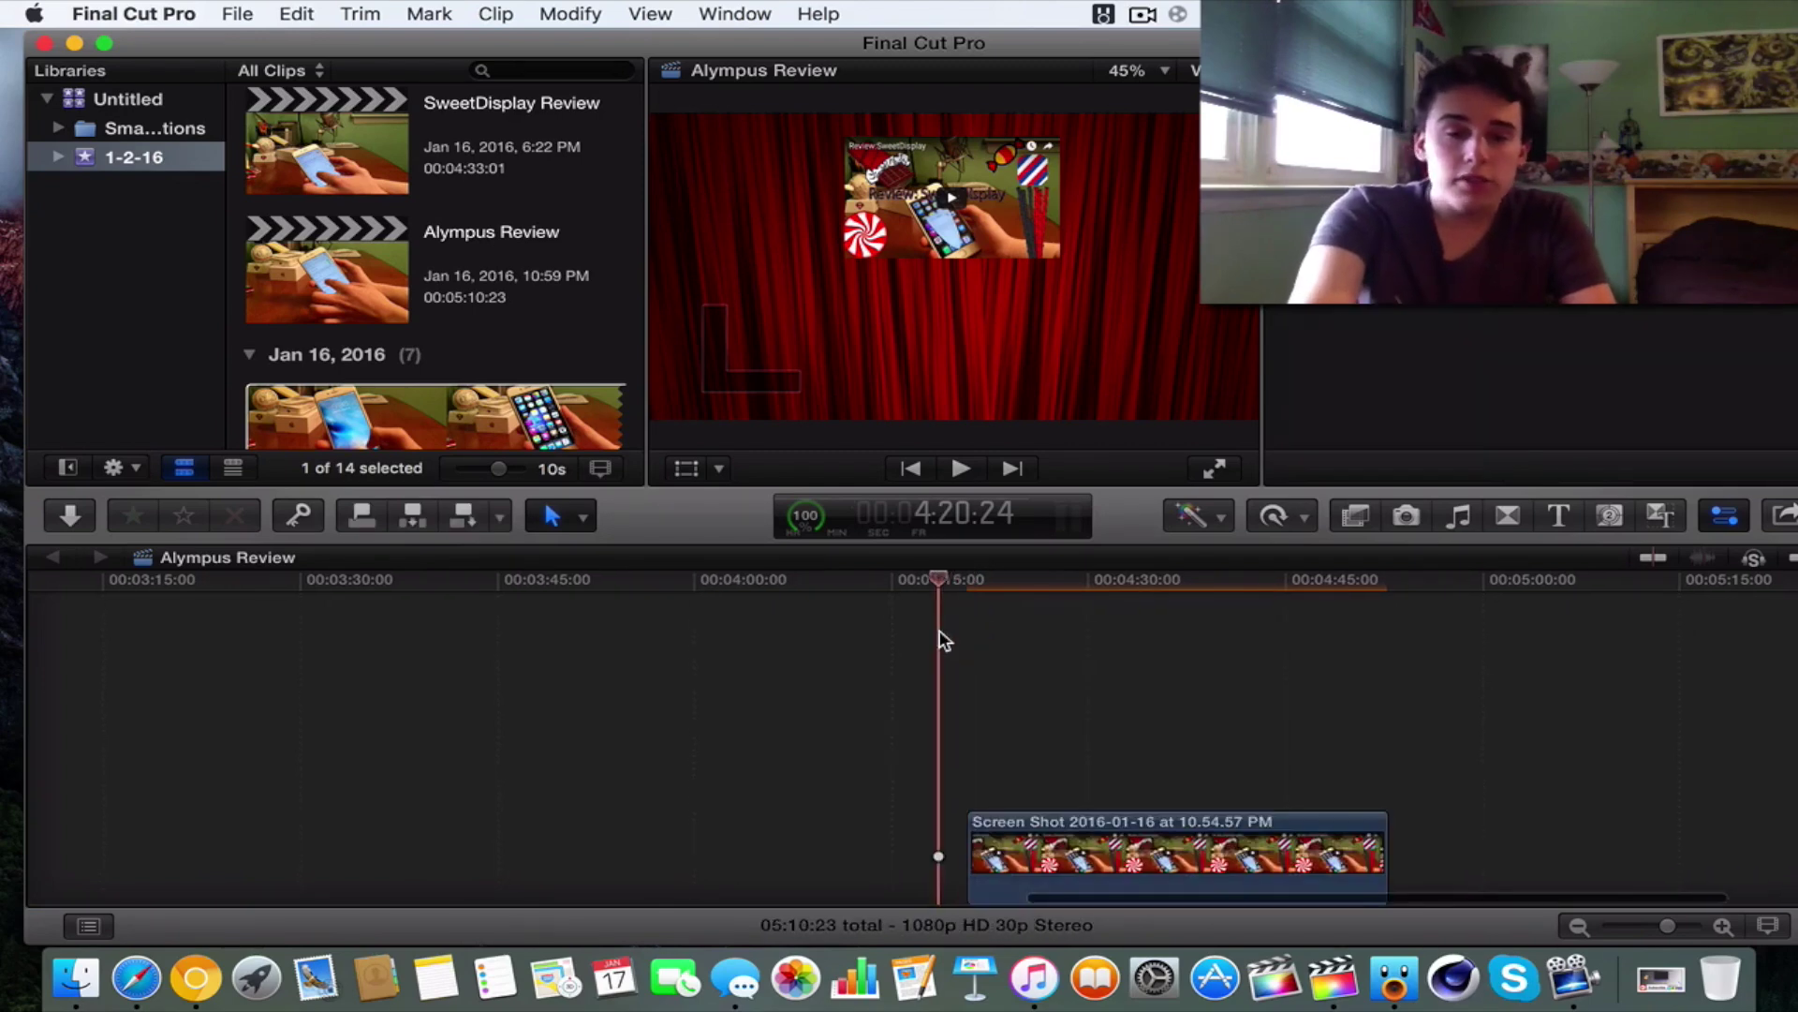
key(space)
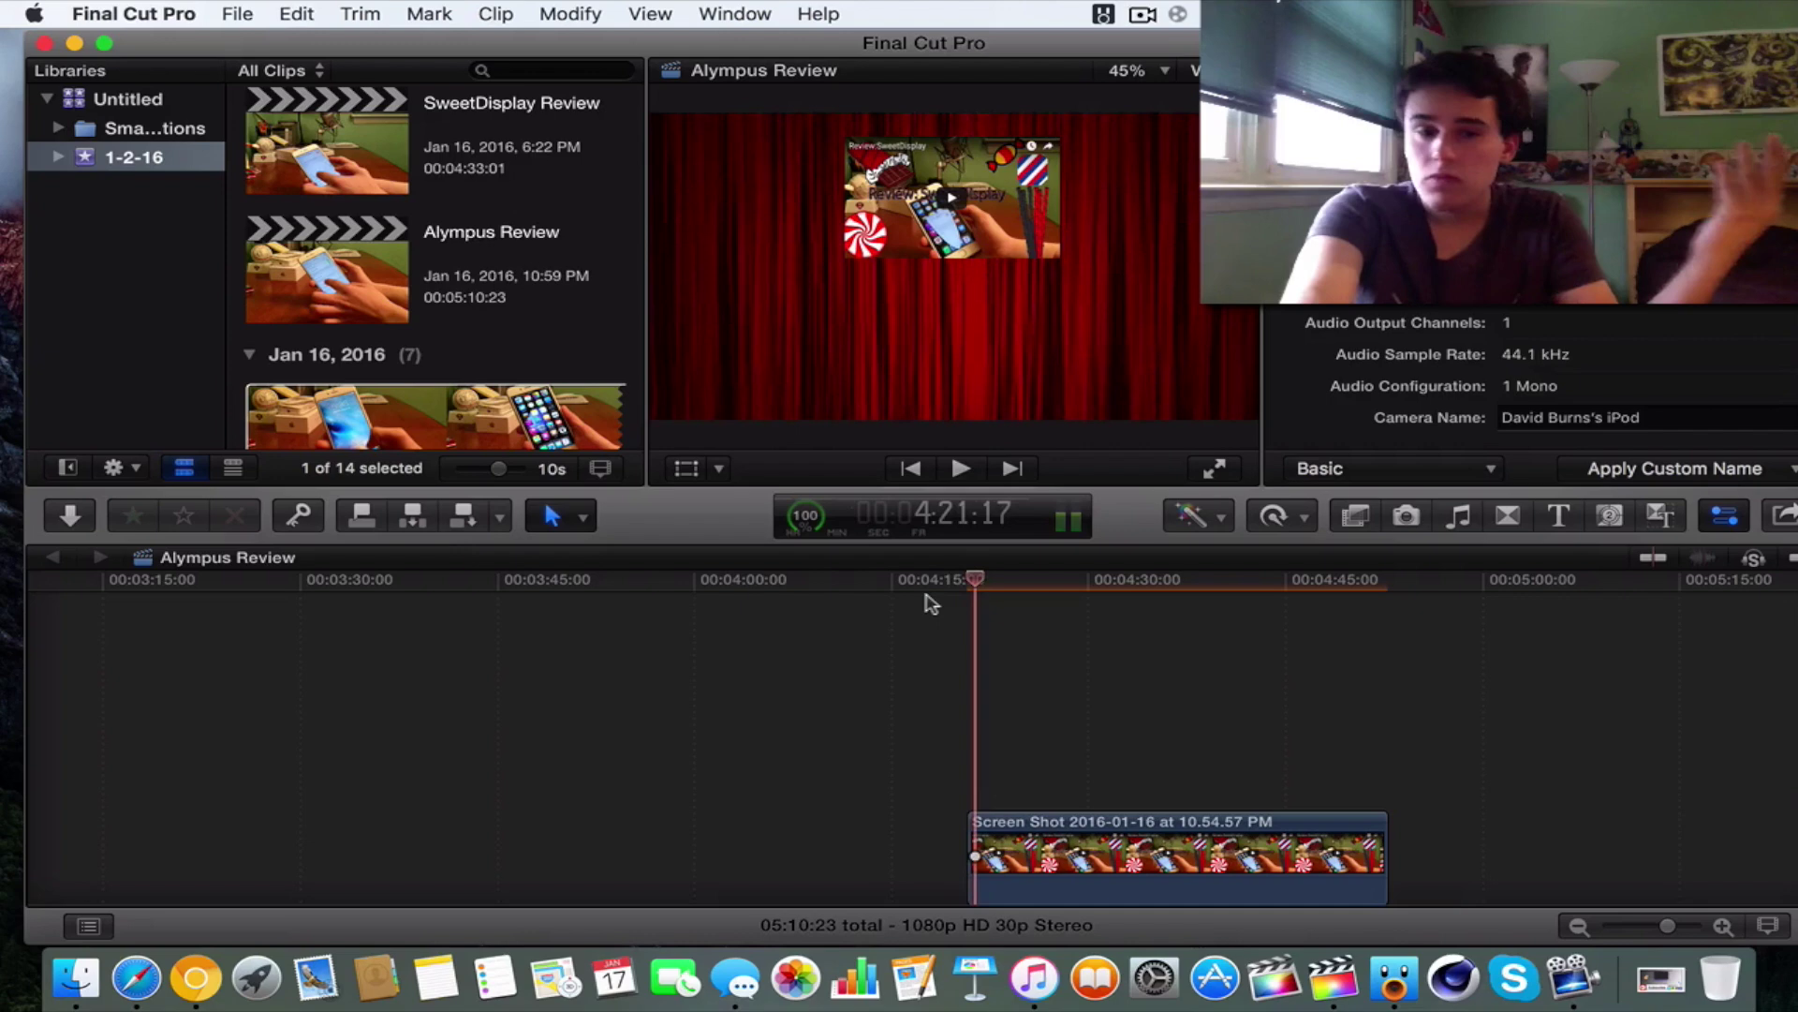
key(space)
drag(975, 581, 956, 587)
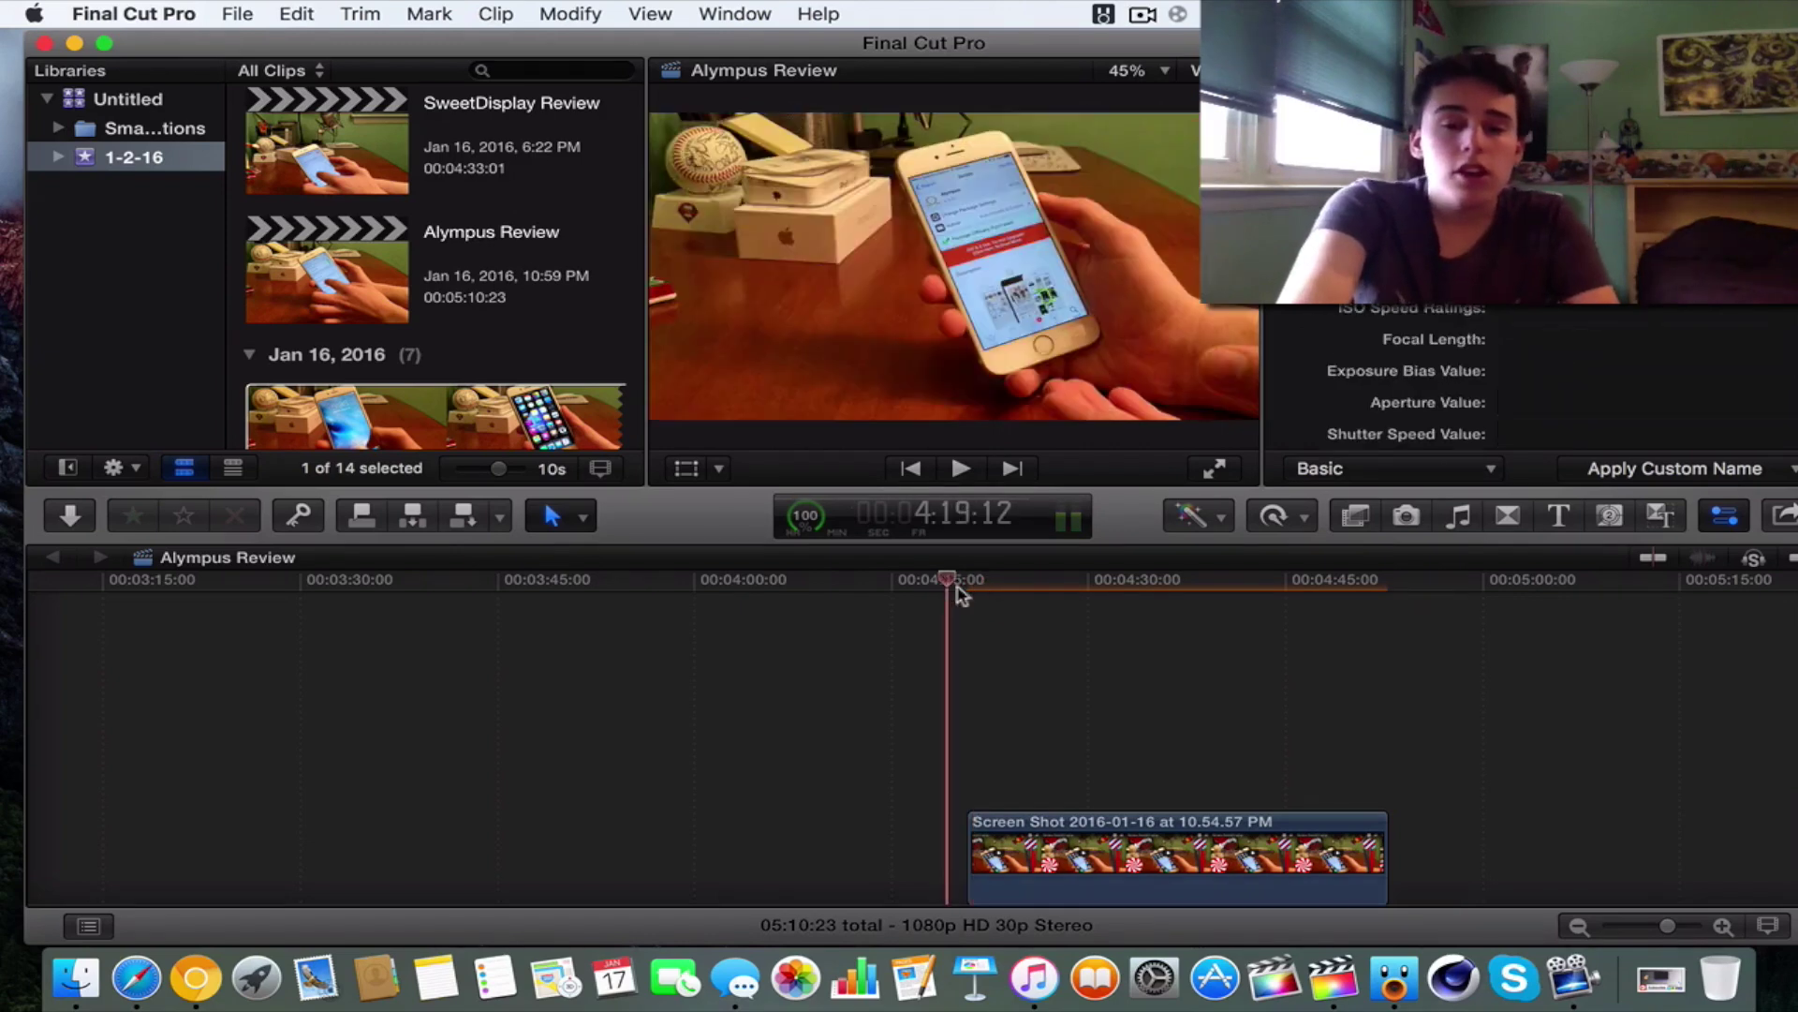
- In the Screen Shot clip's opacity graph, add a fade-in at its start and a fade-out at its end
right_click(1134, 787)
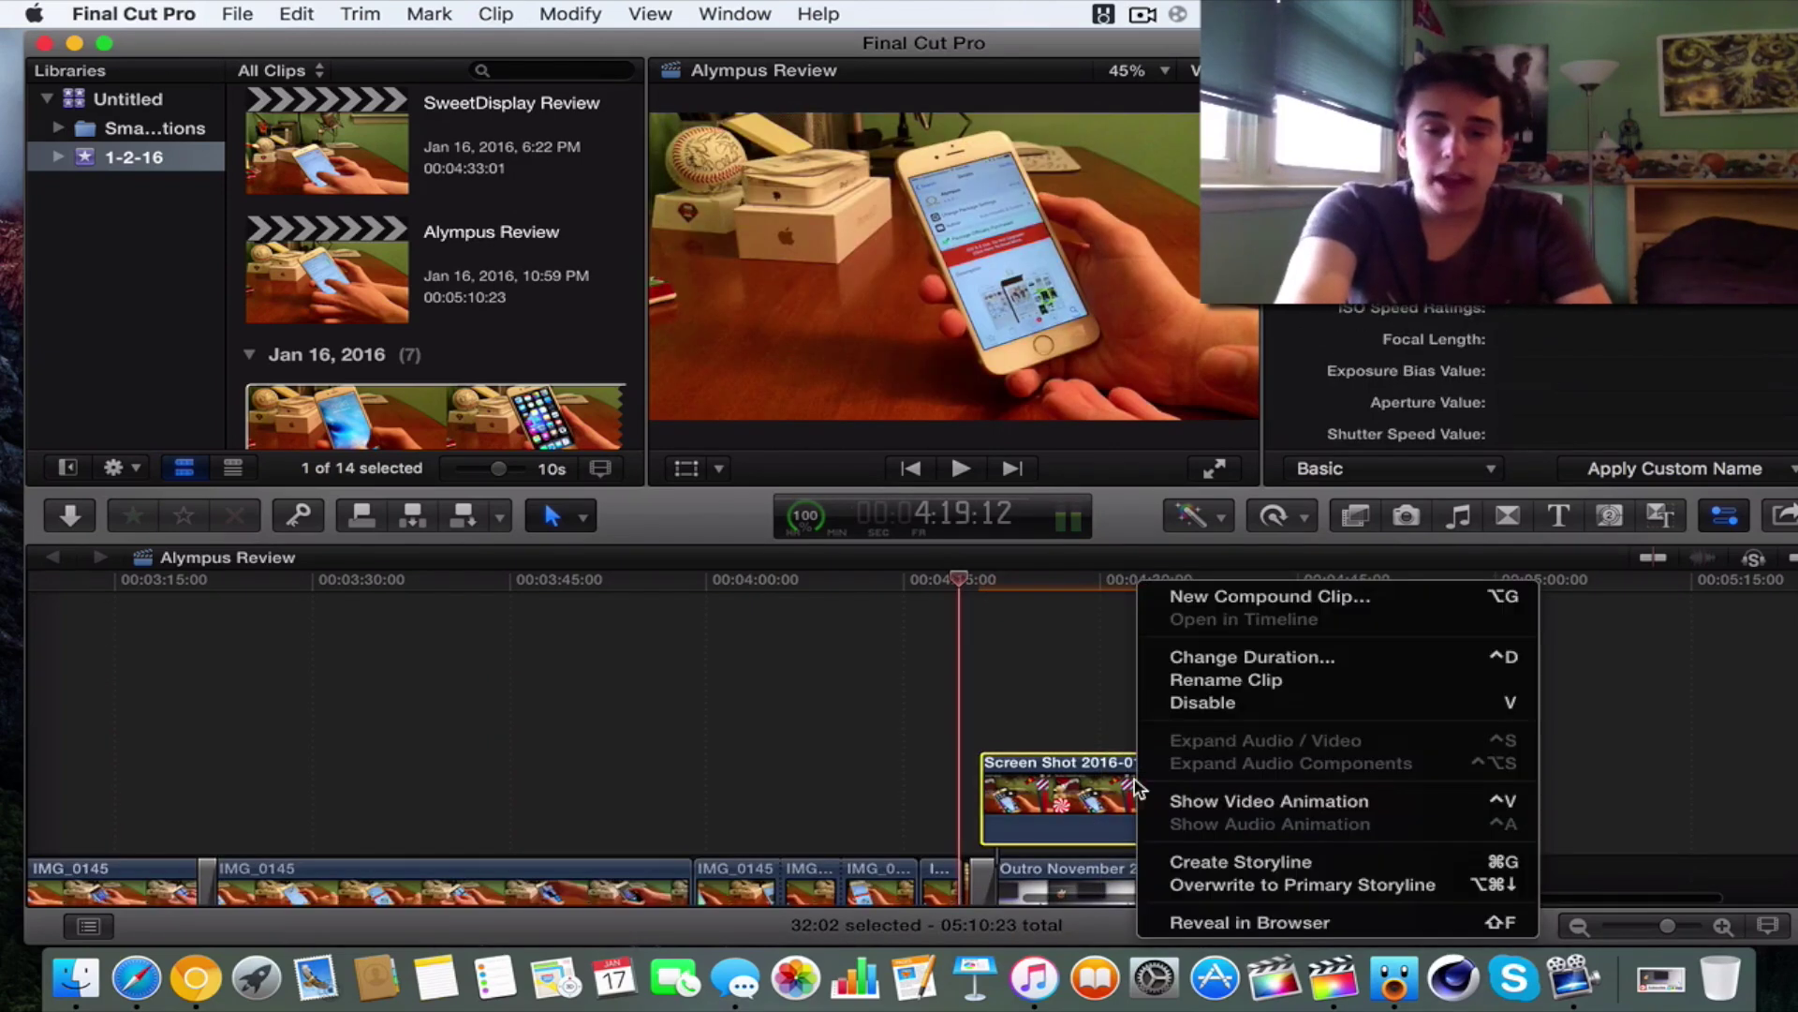
click(1283, 802)
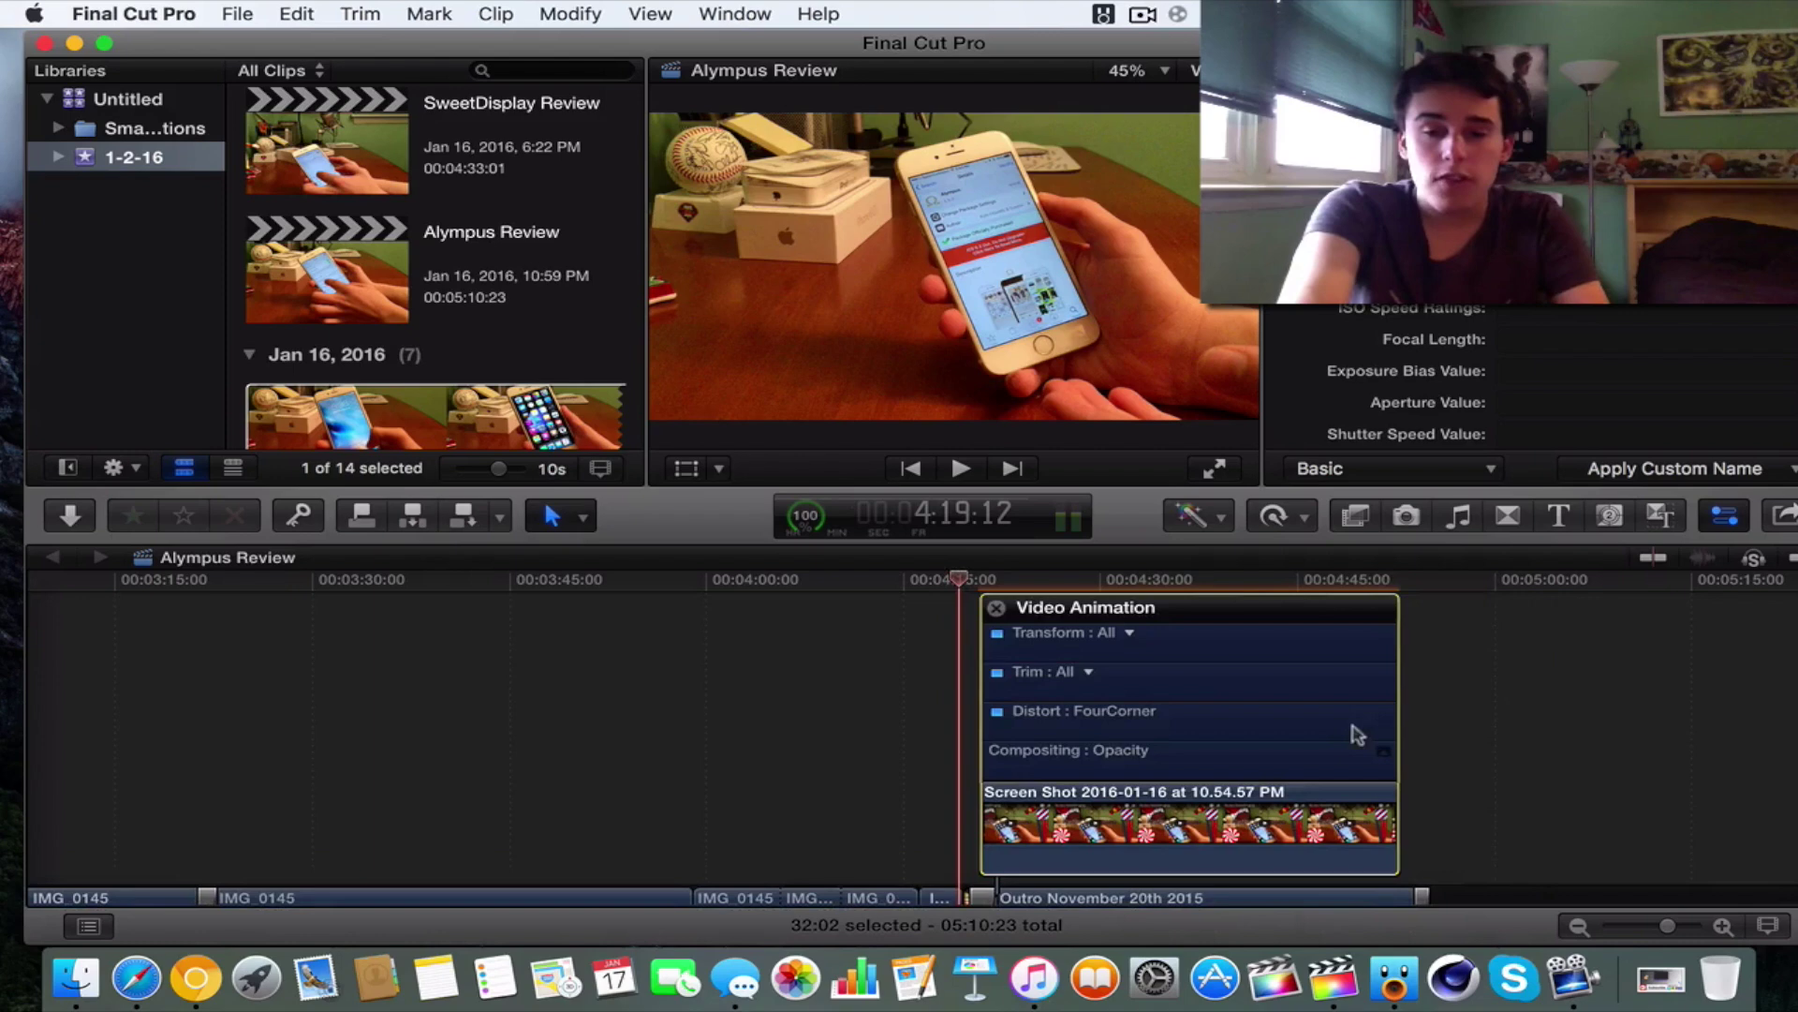
click(1386, 752)
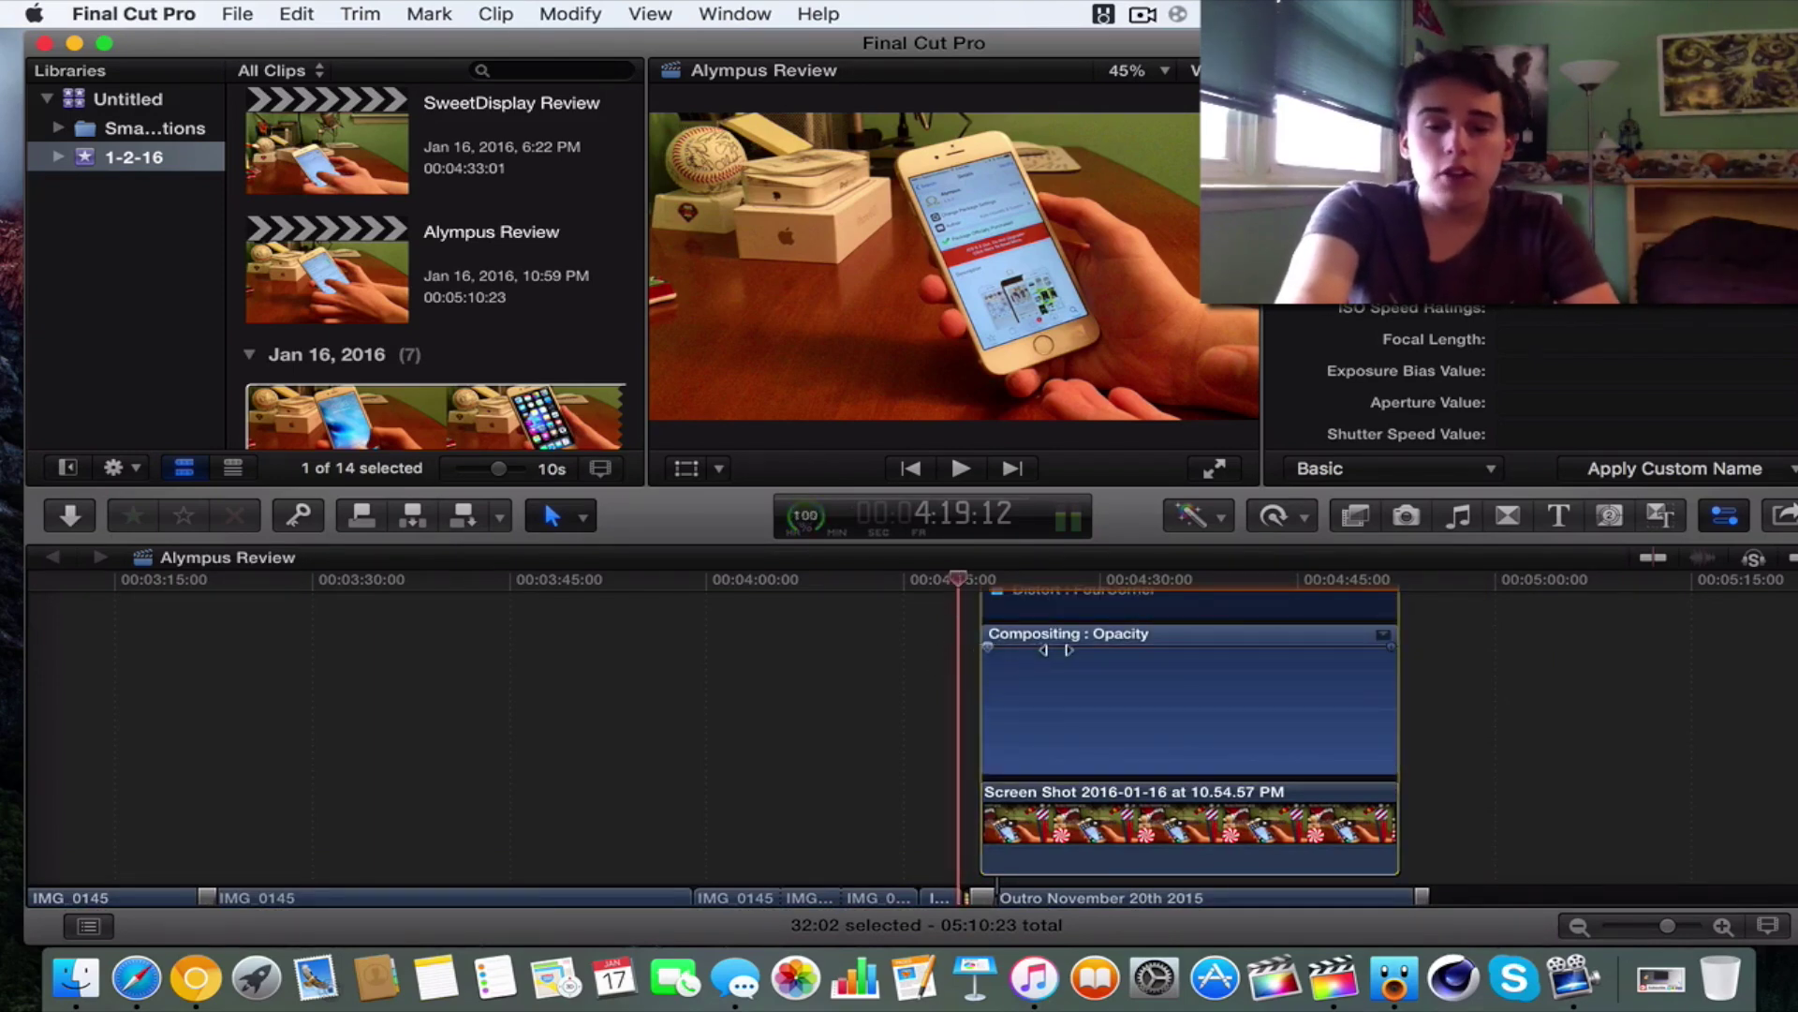
drag(1068, 649, 1113, 659)
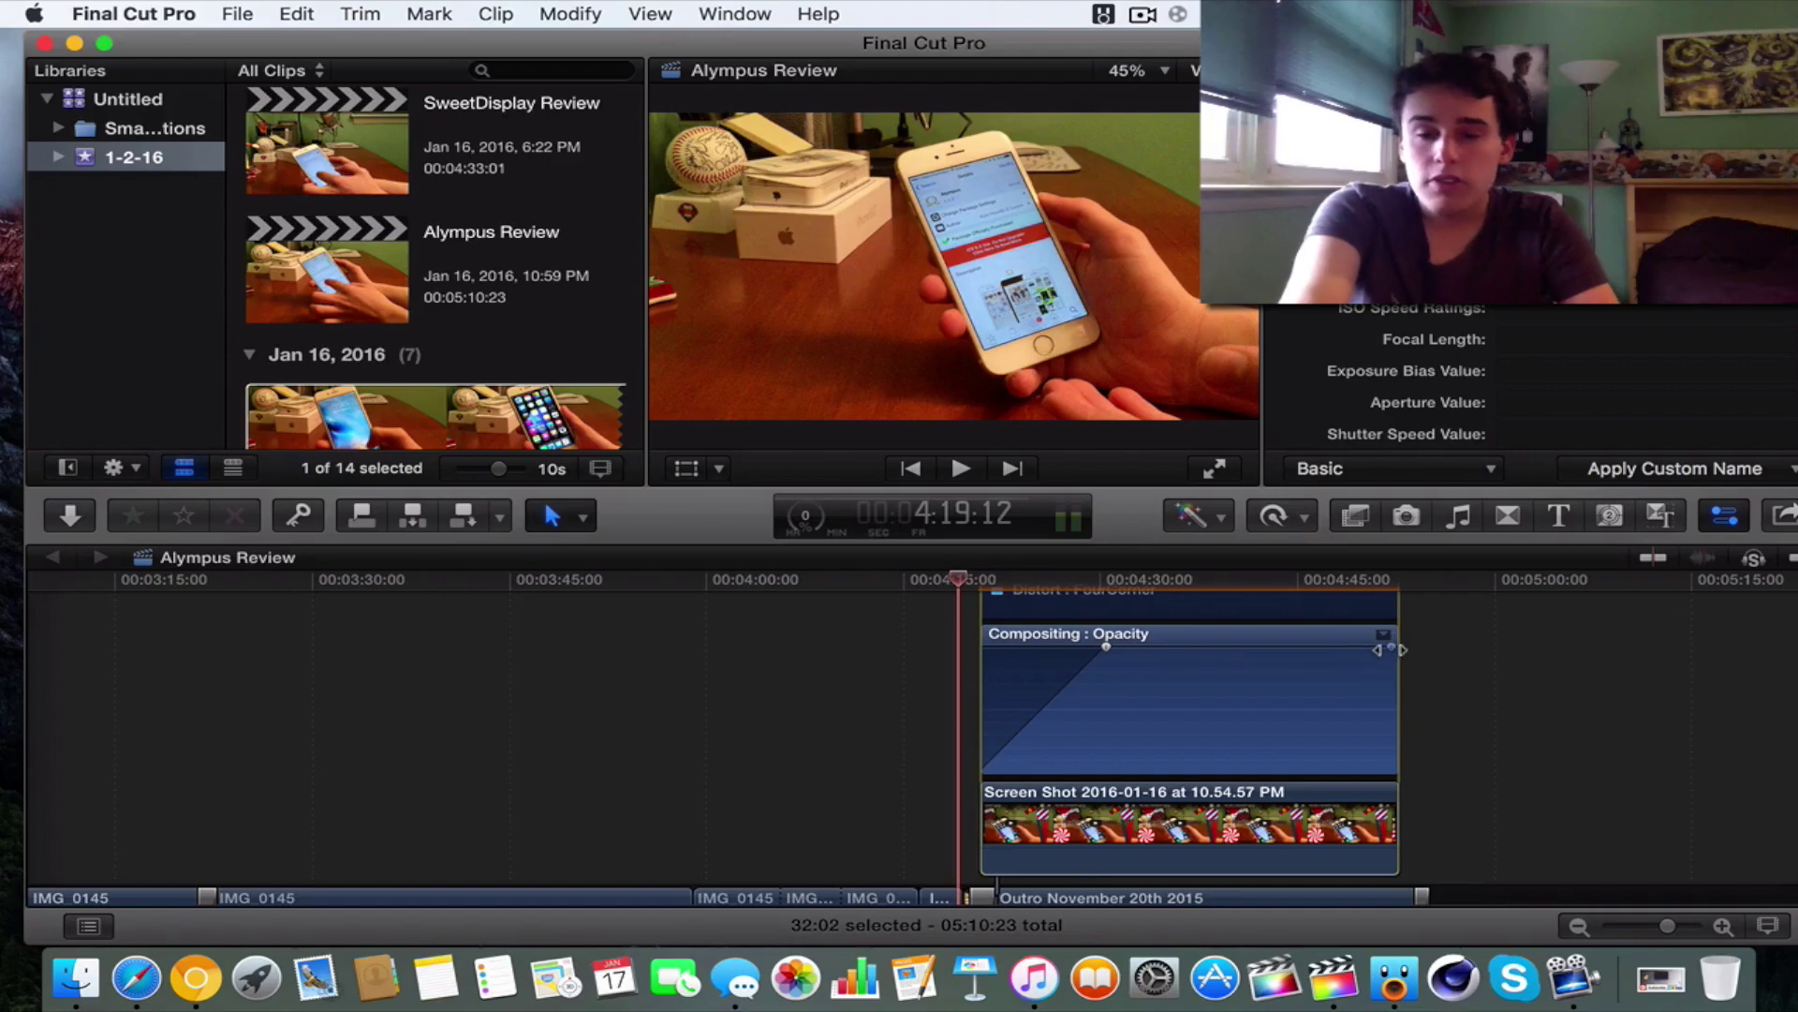
drag(1392, 647, 1331, 650)
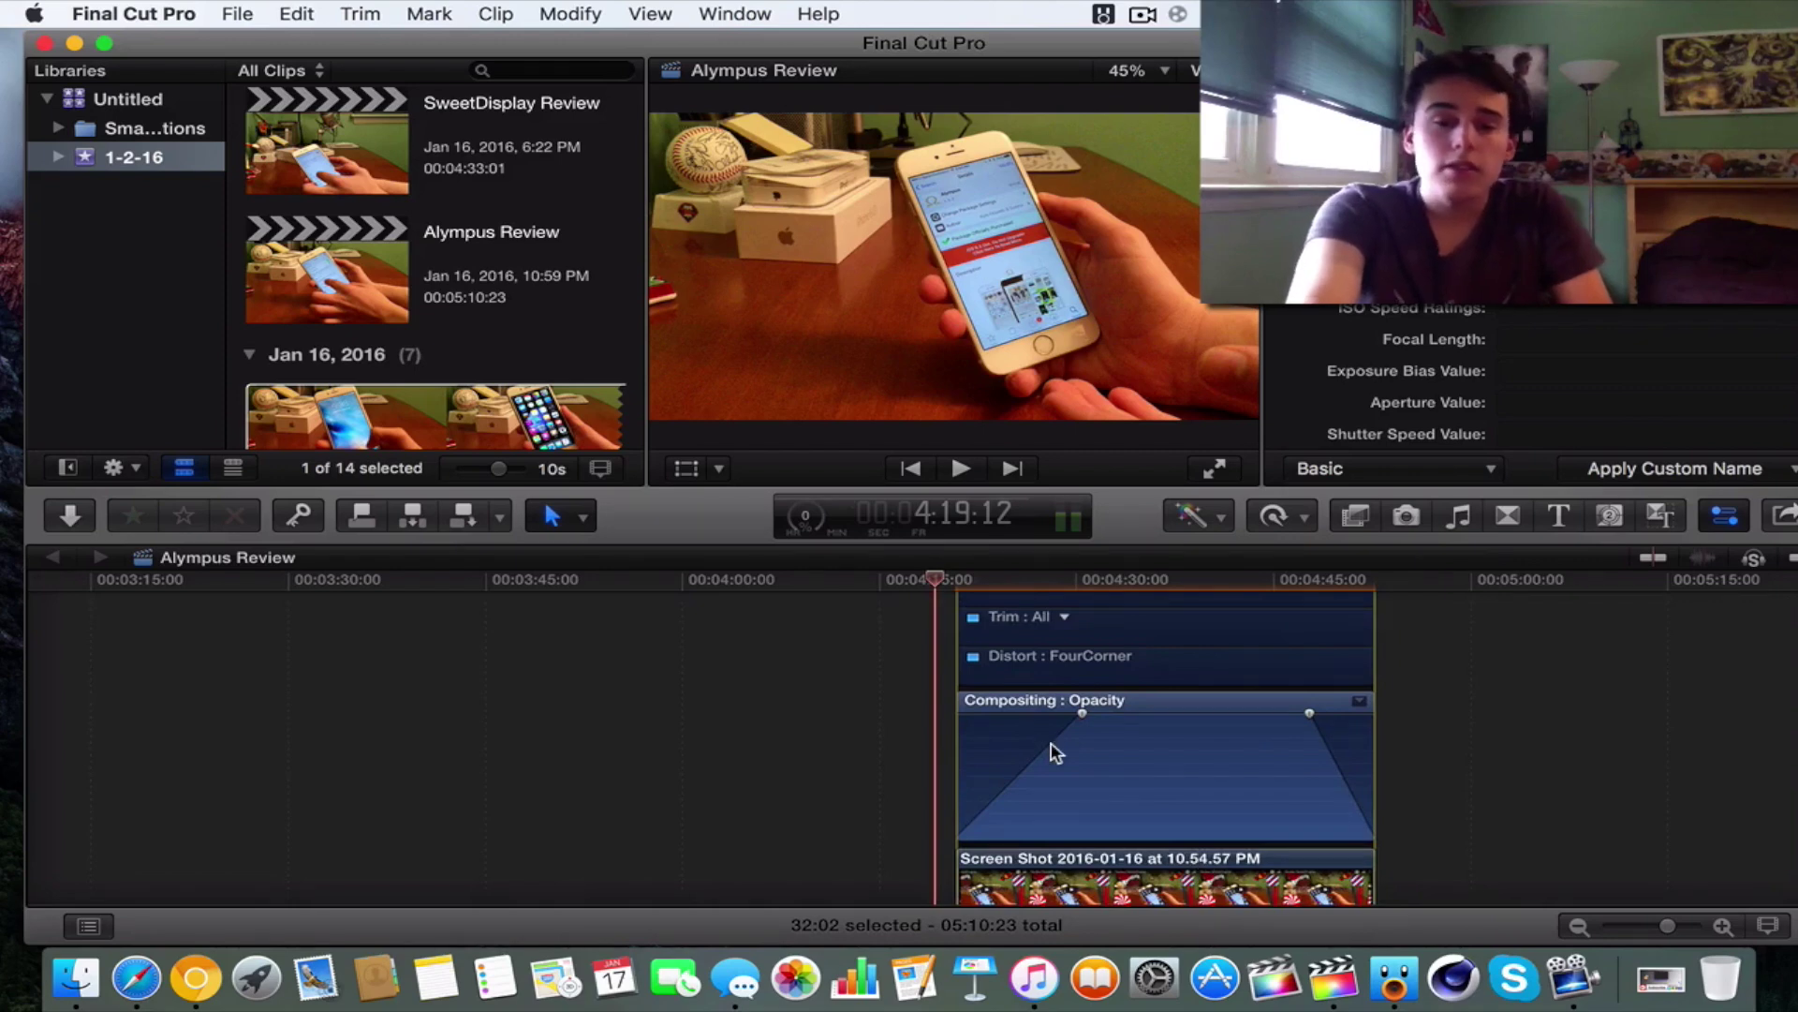
- Play back the project to preview the opacity fades
key(space)
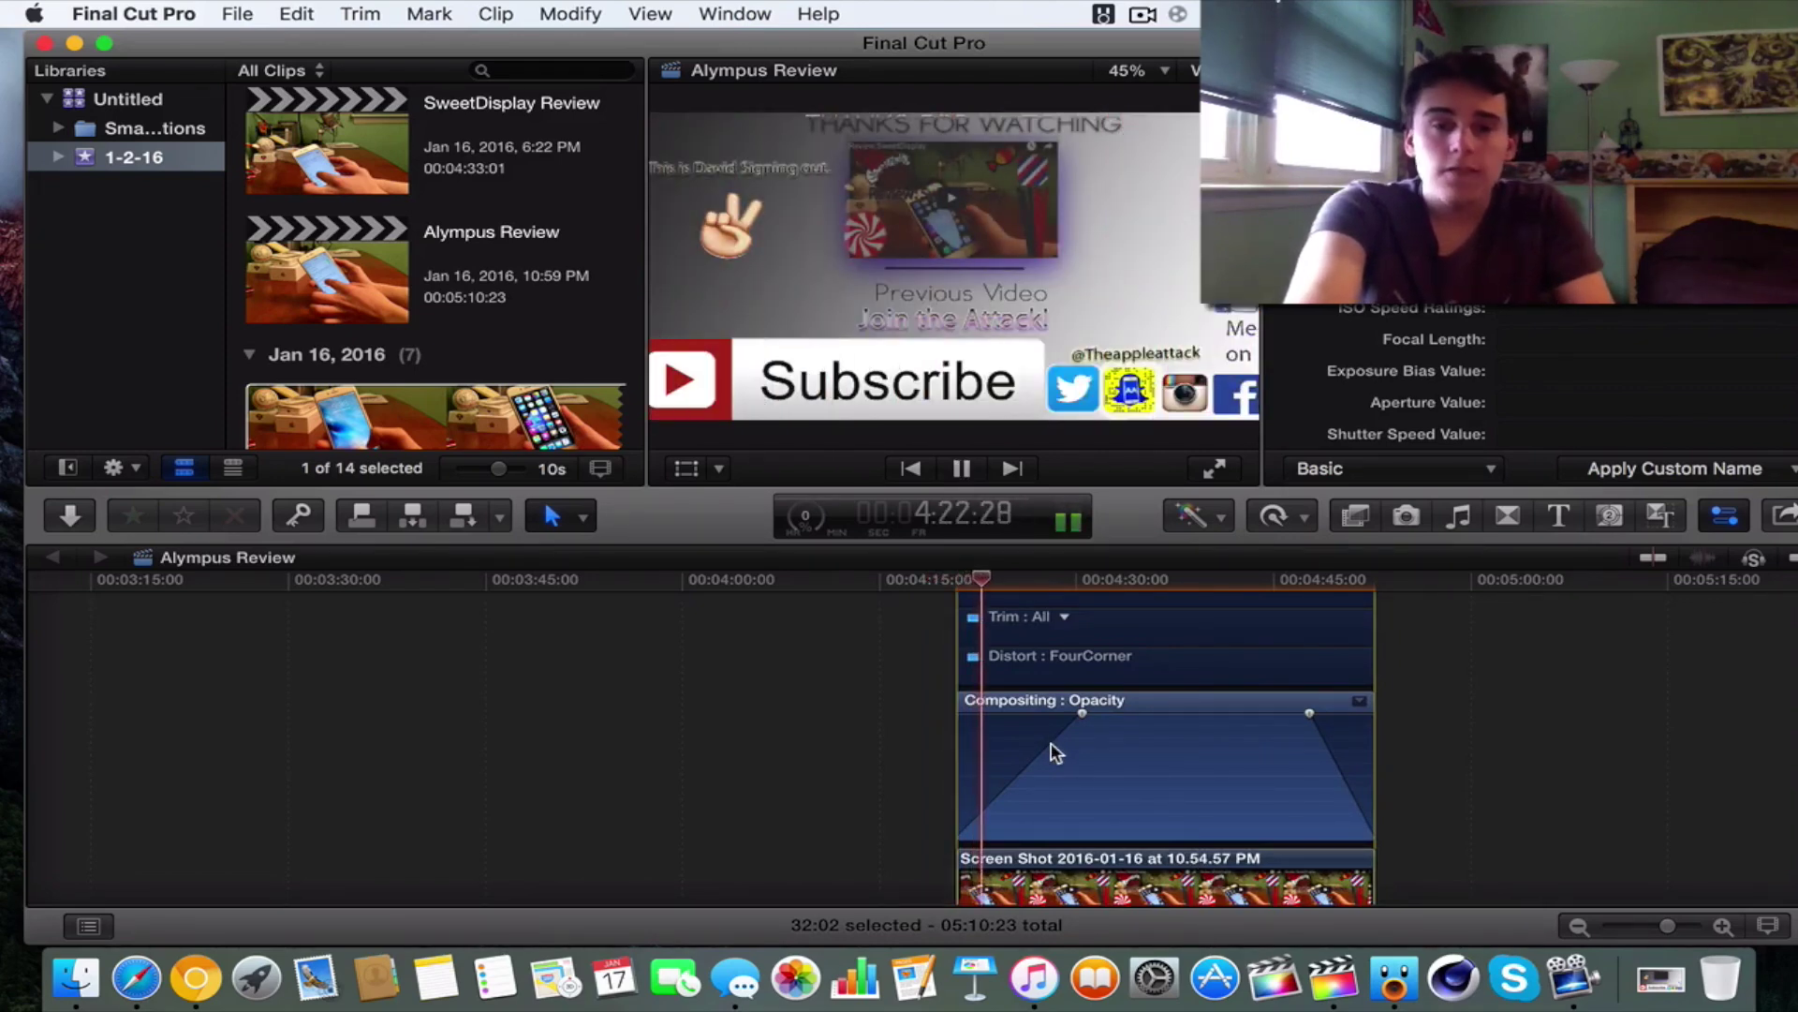
key(space)
scroll(1053, 746, left, 2)
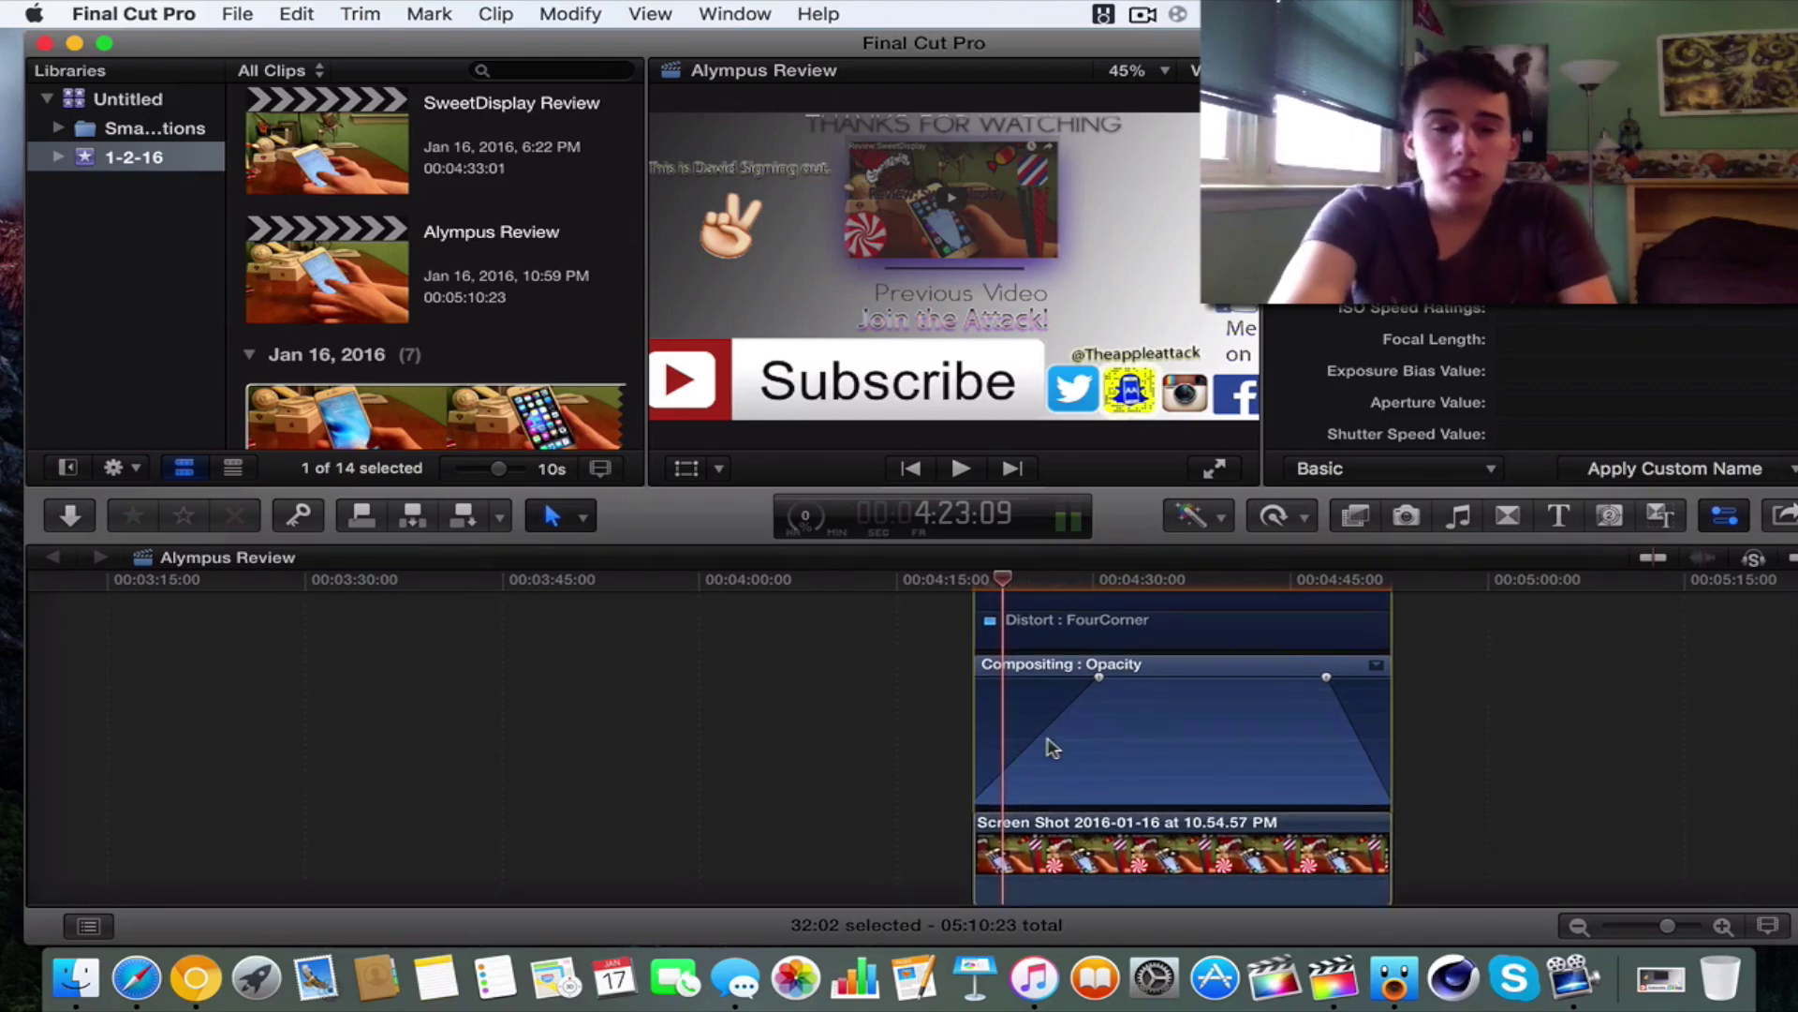
scroll(1053, 747, up, 3)
scroll(1053, 747, left, 1)
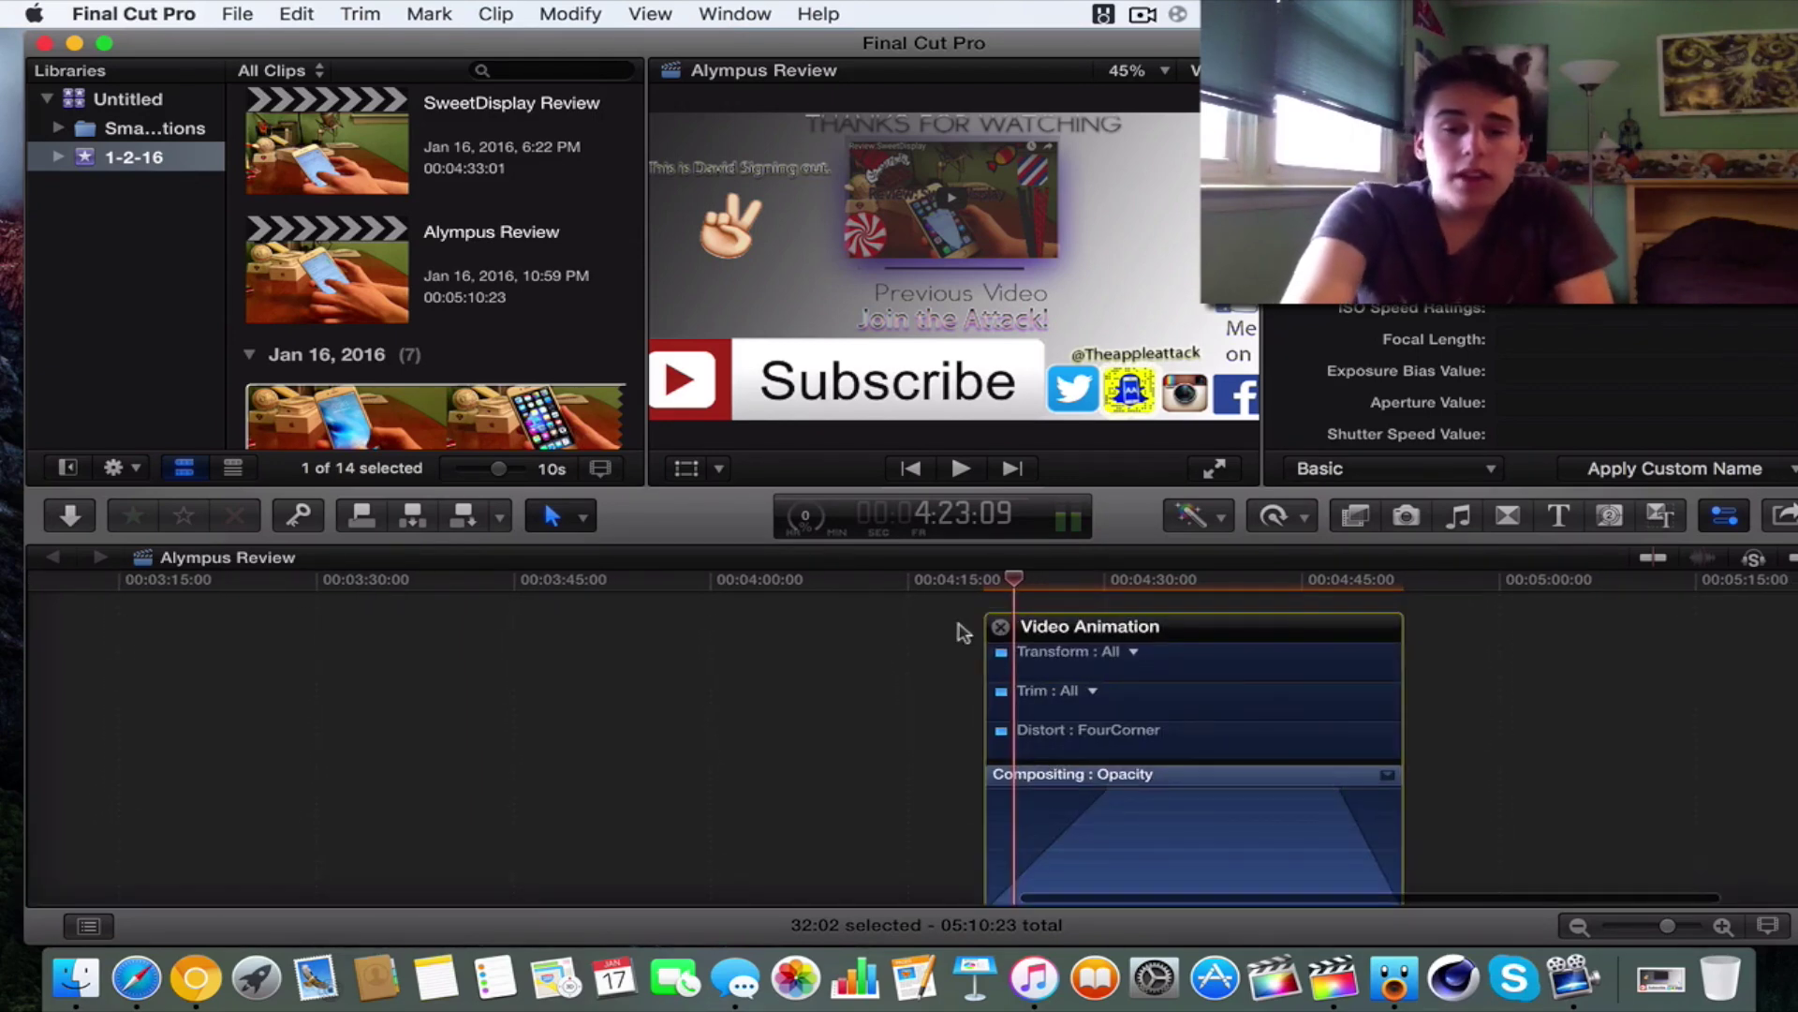
- Hide the Screen Shot clip's animation keyframe view and shift the timeline left
click(1000, 627)
scroll(1221, 613, left, 3)
scroll(1230, 636, down, 3)
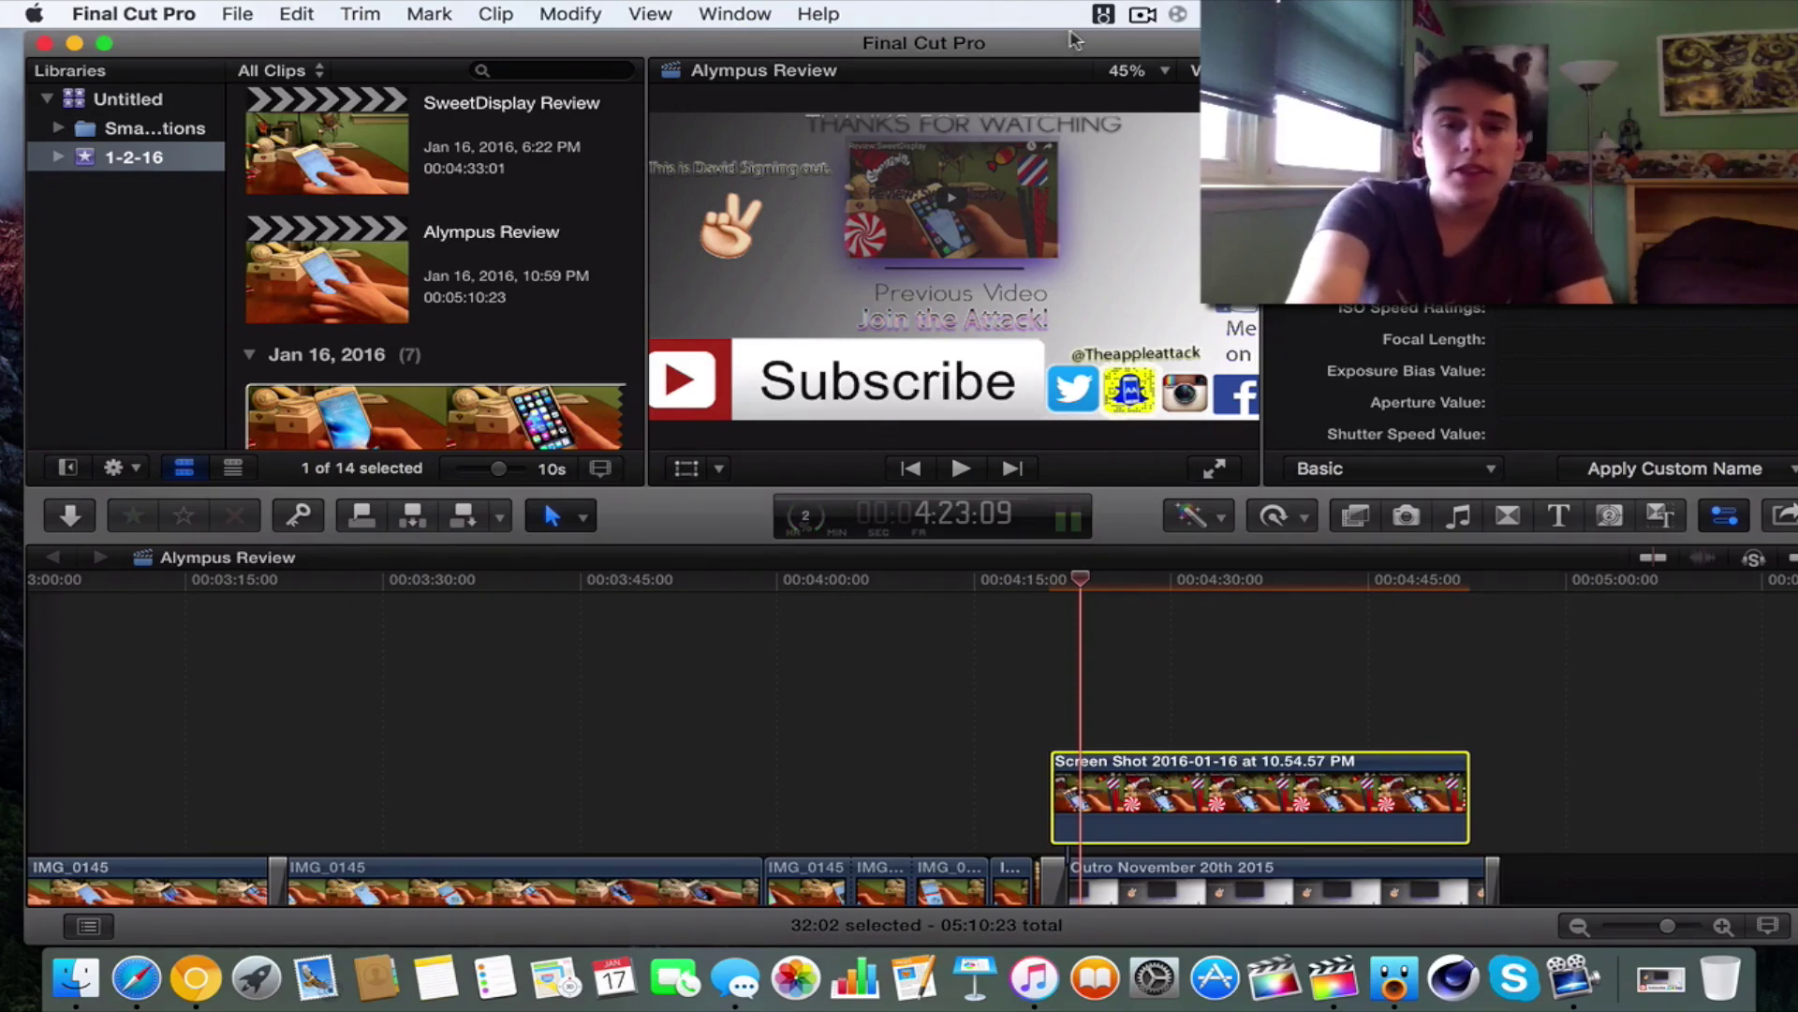
drag(1074, 42, 954, 42)
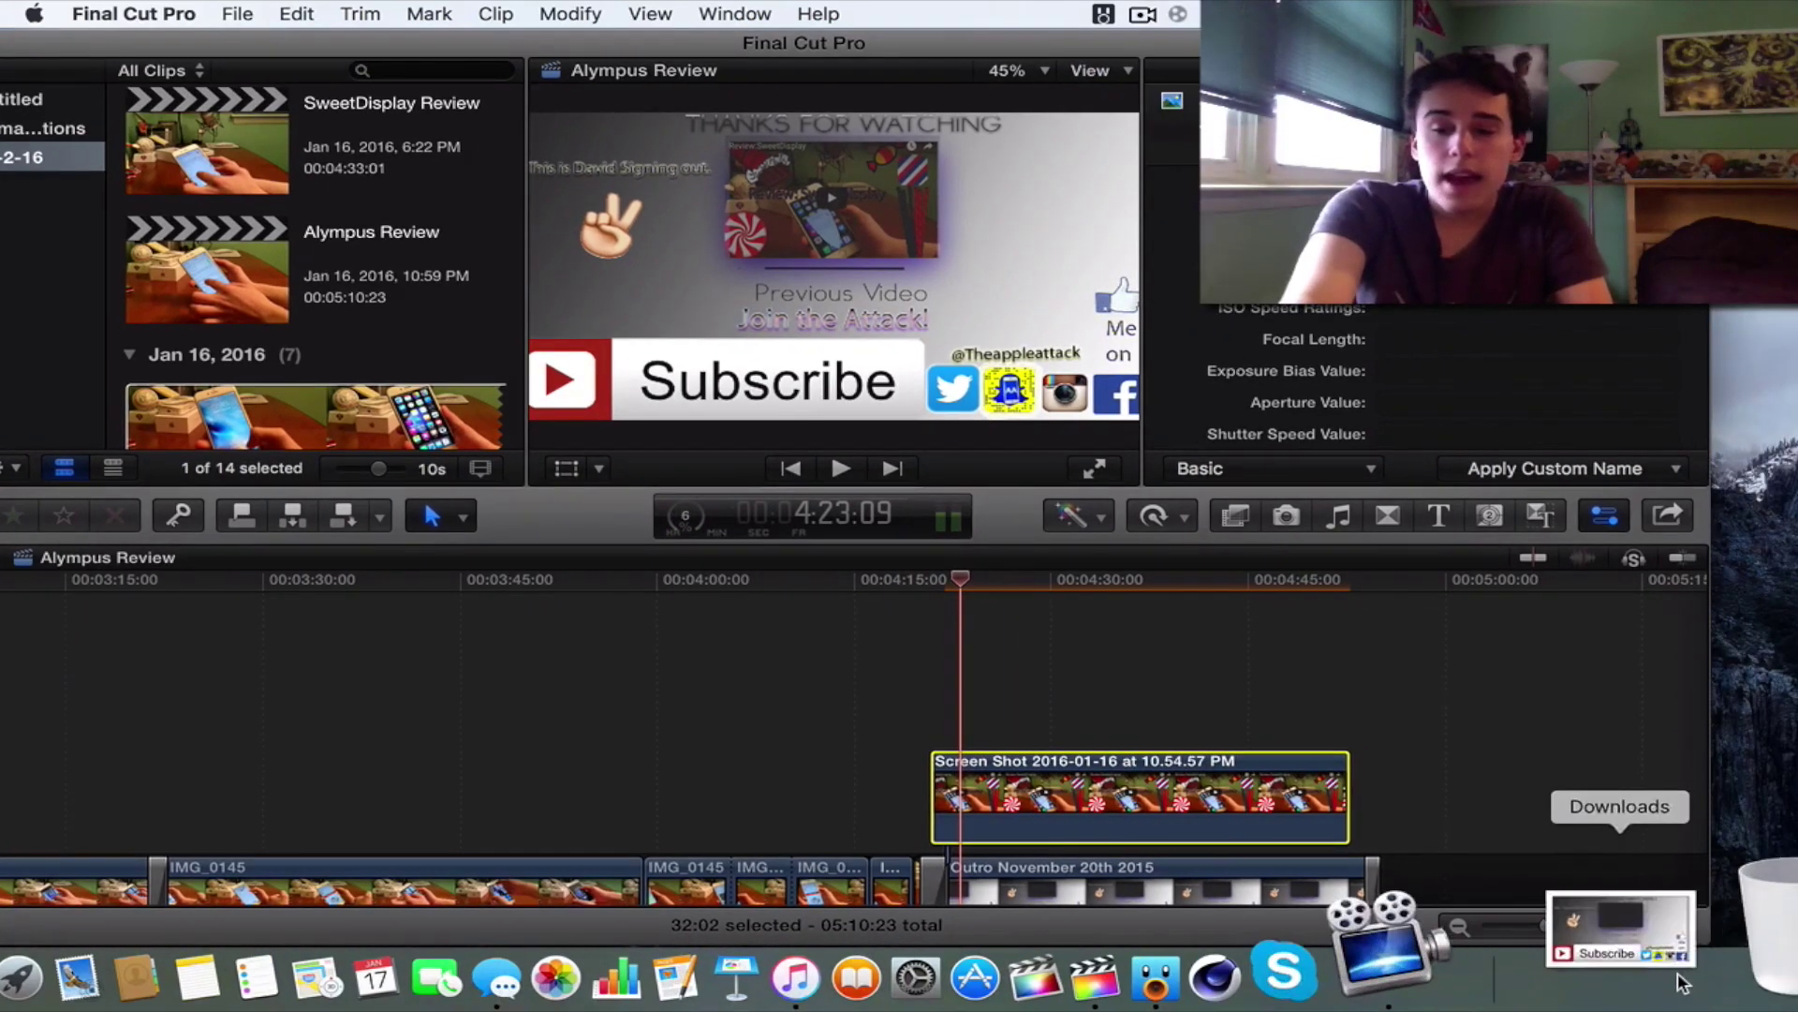
- Connect Outro November 20th 2015.png from Downloads near 4:00 and play it to the Subscribe card
click(1681, 906)
drag(1631, 778, 676, 693)
click(658, 659)
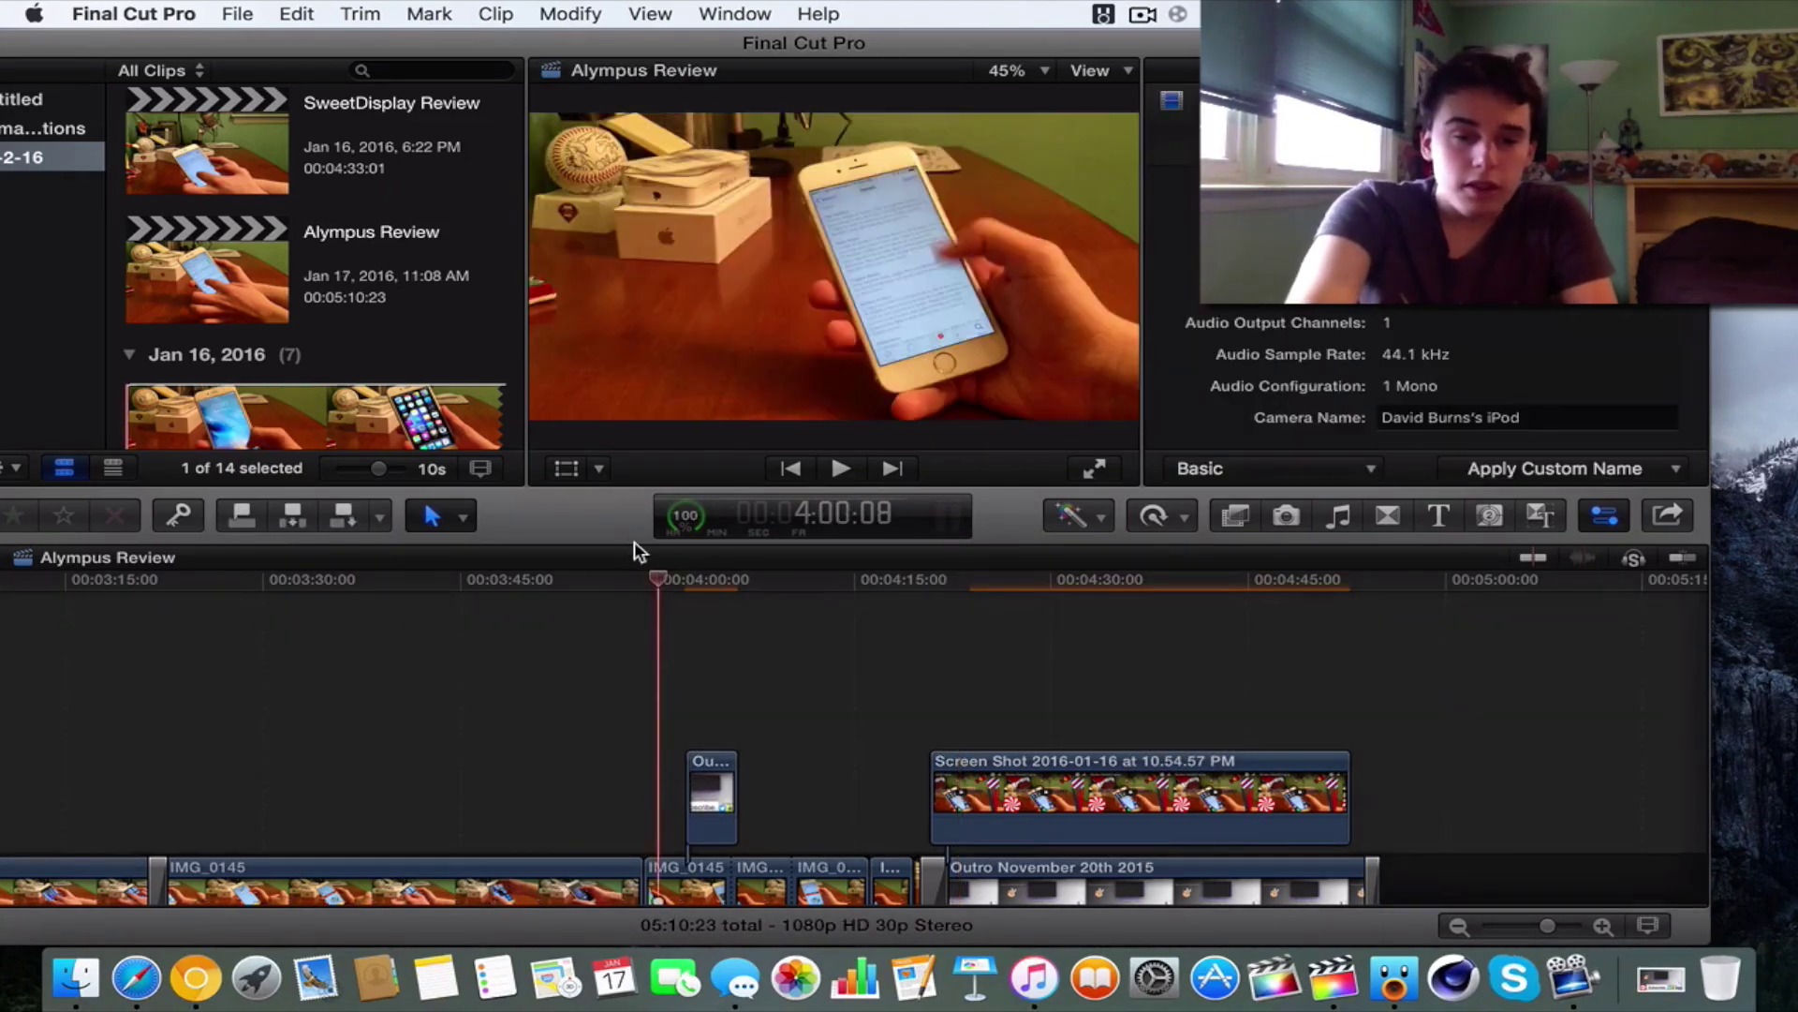
key(space)
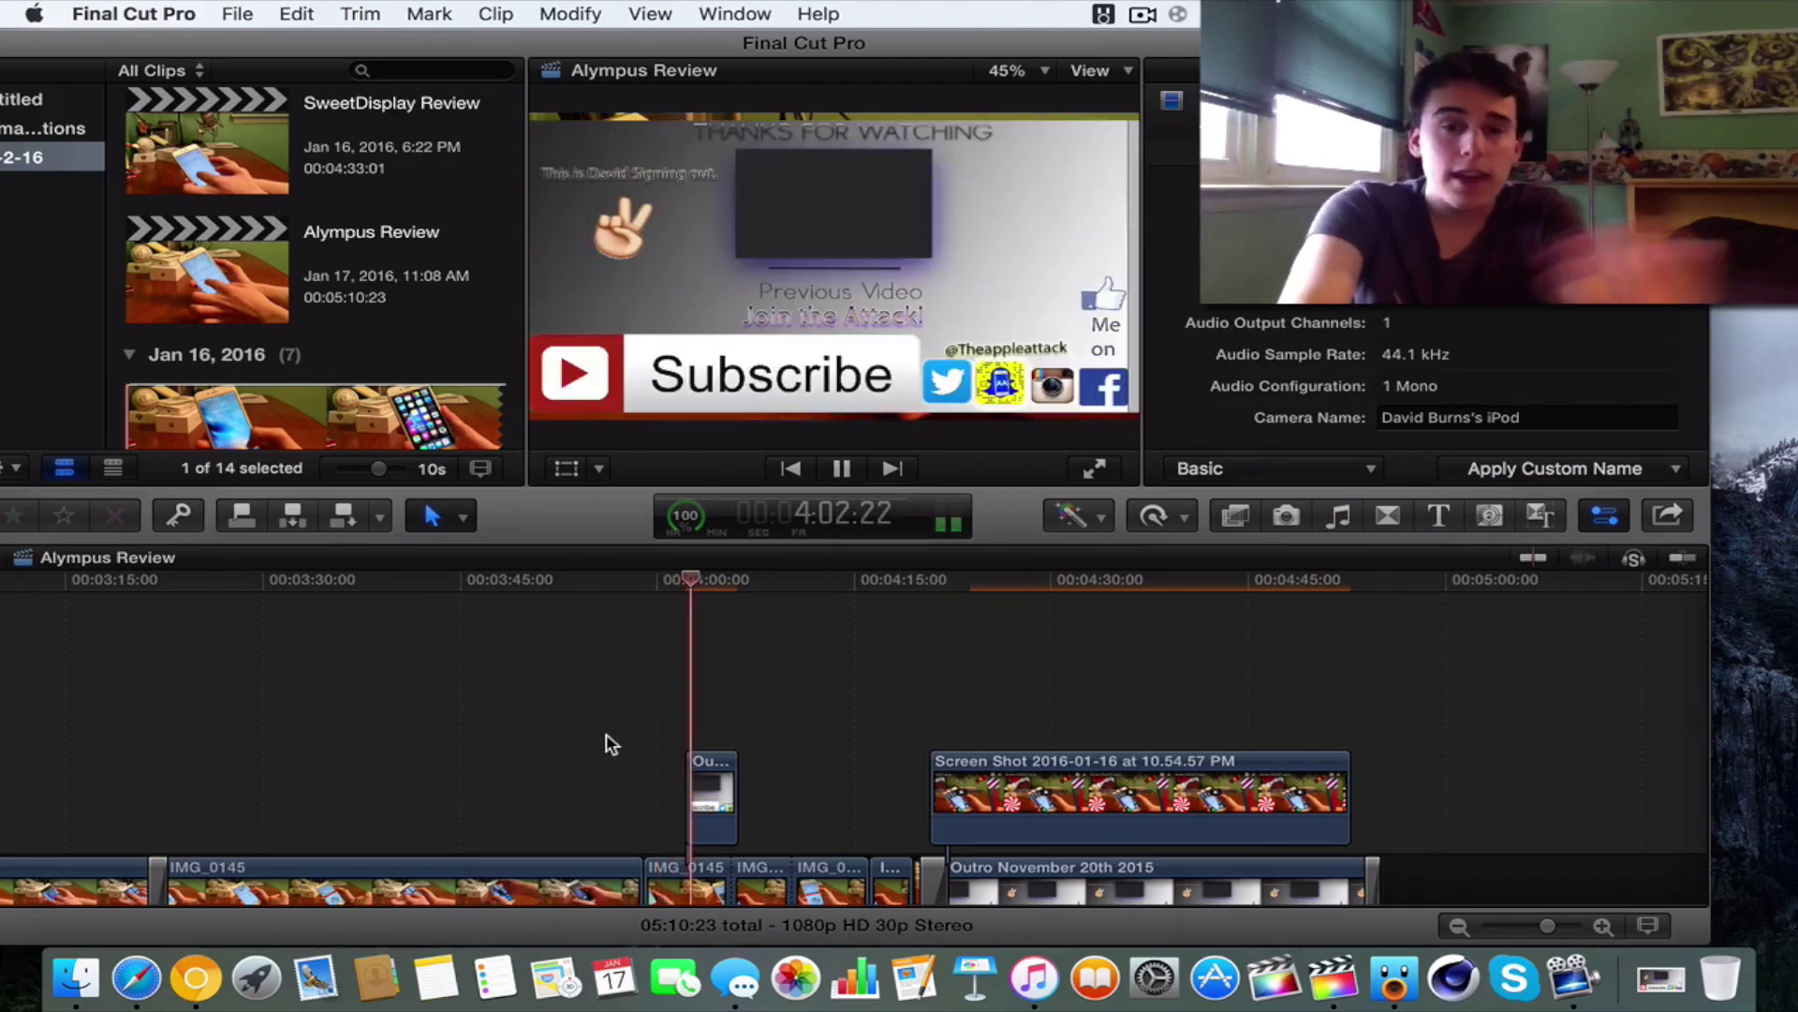
key(space)
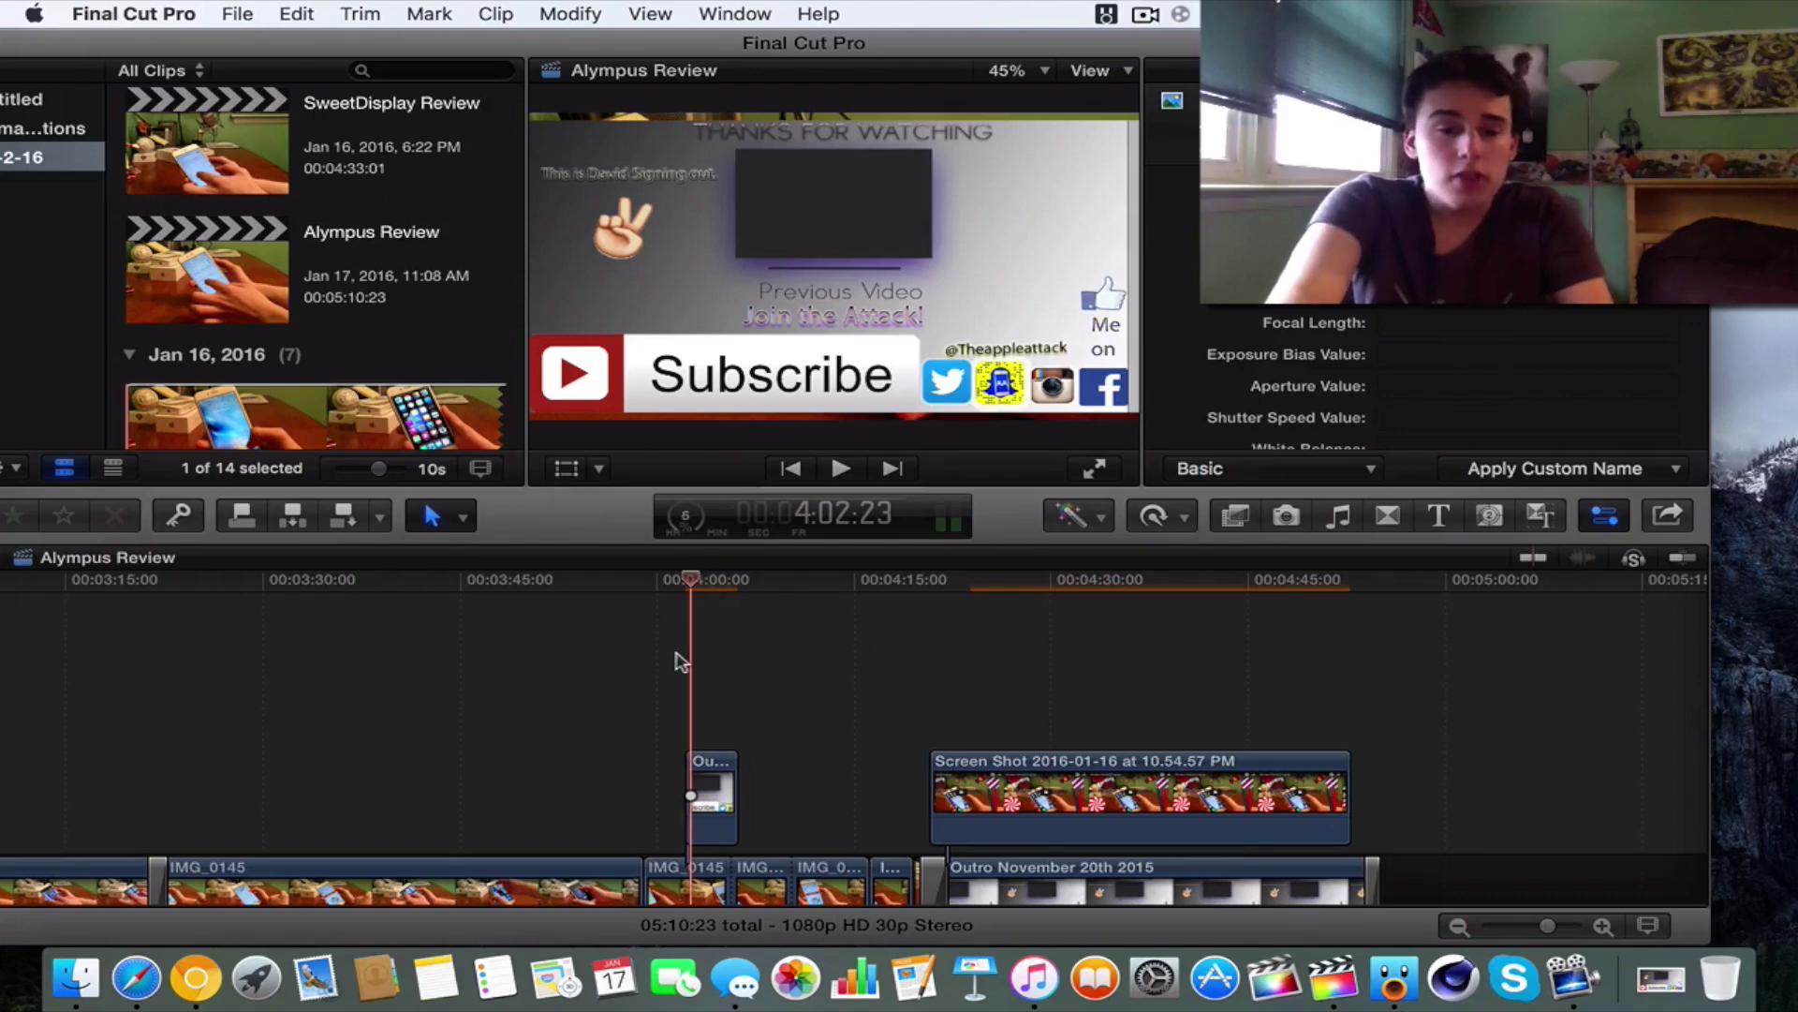
- Reposition the outro graphic left and down and shrink it to about 74% scale
click(565, 469)
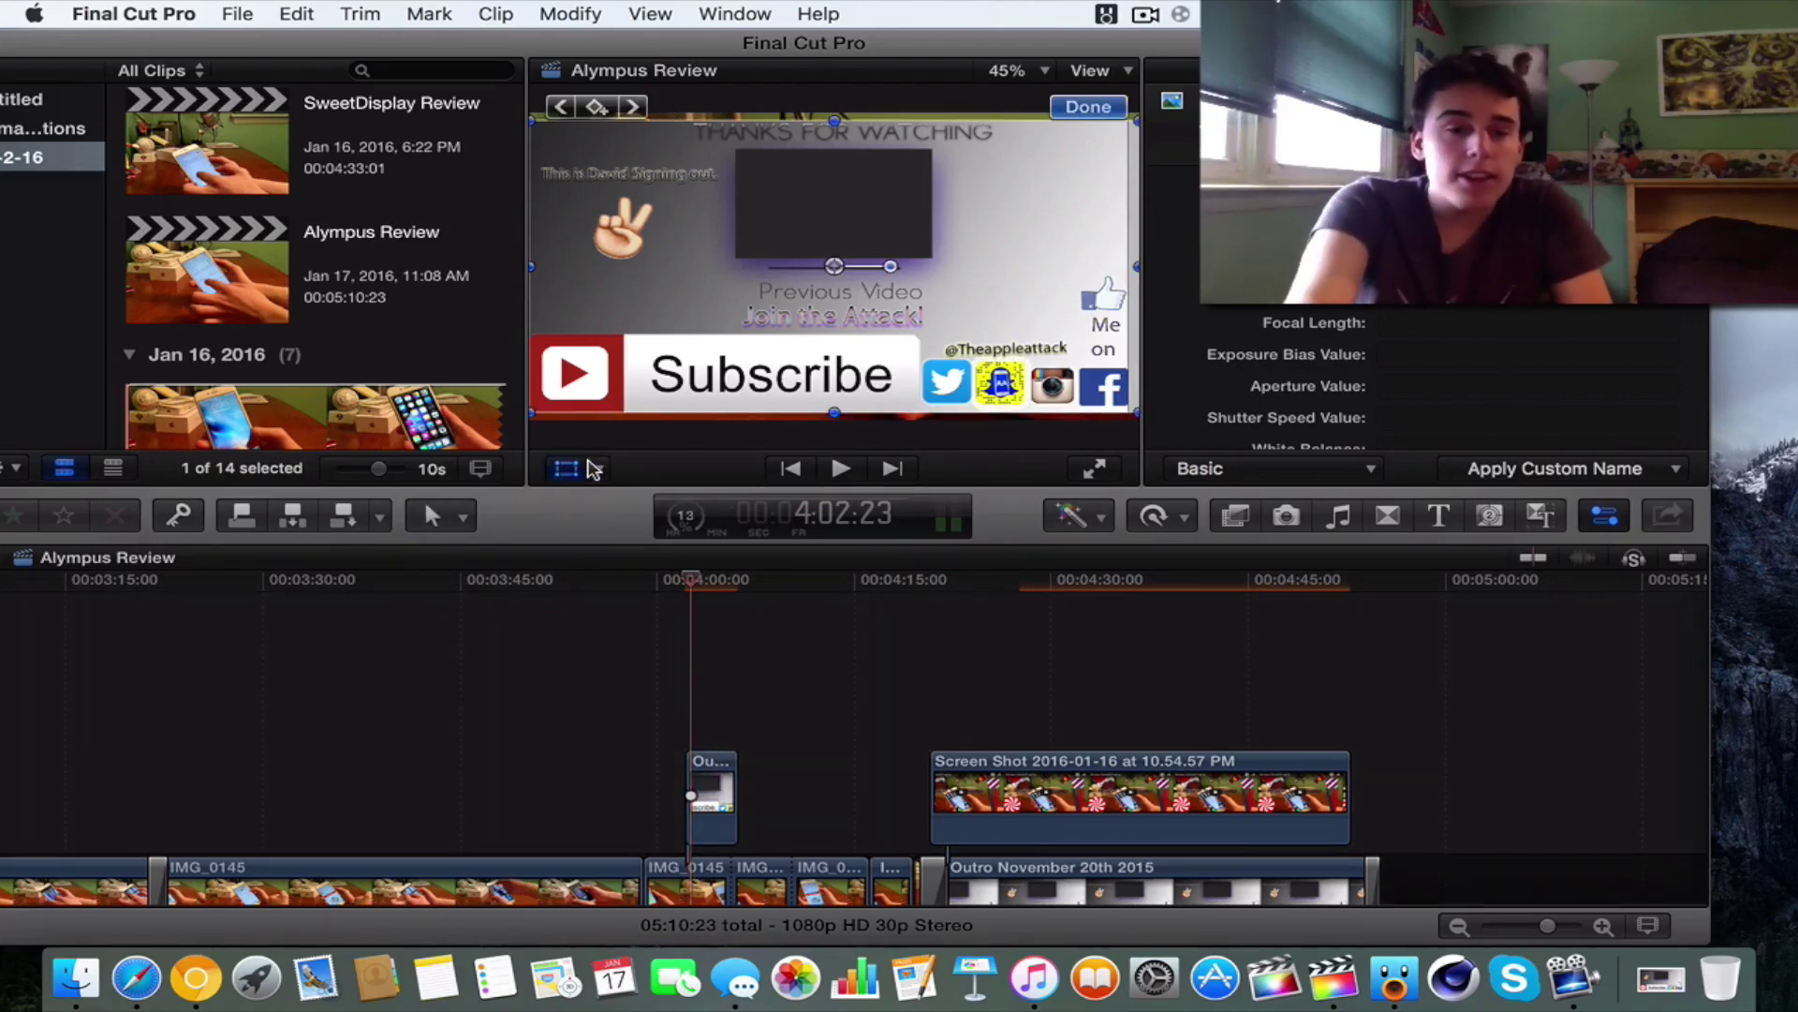
click(597, 468)
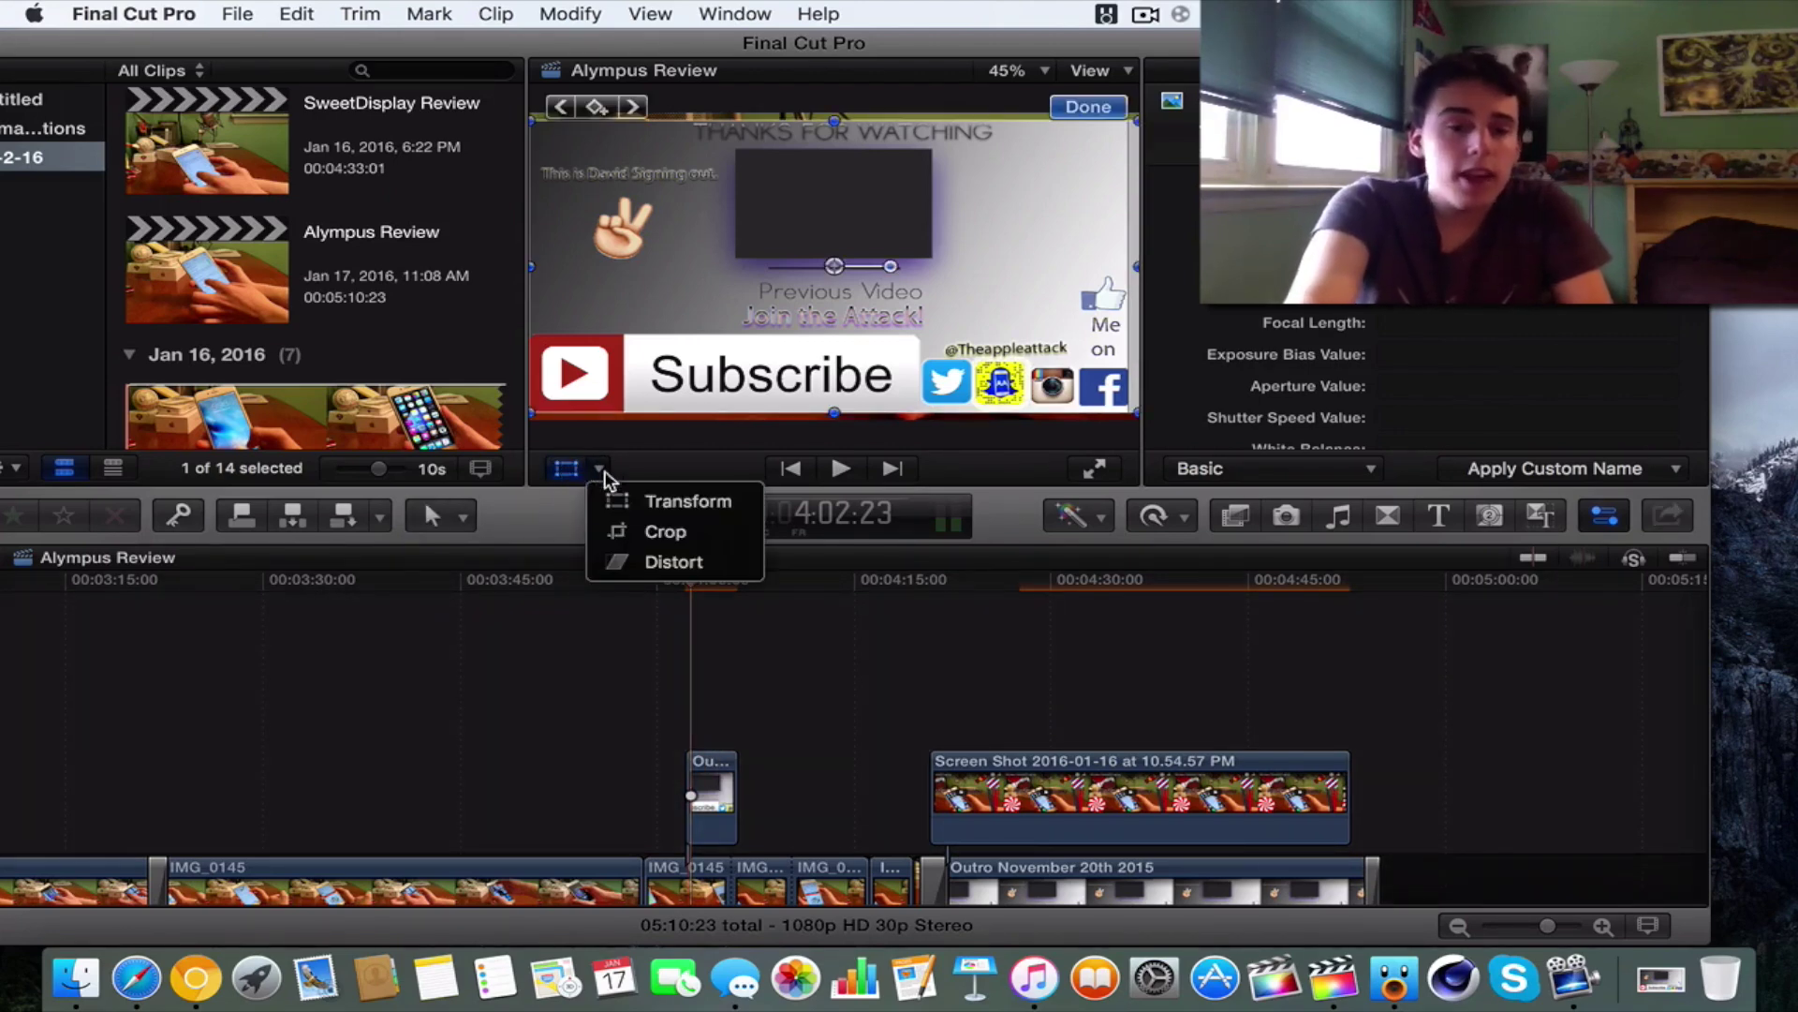
click(662, 566)
click(596, 469)
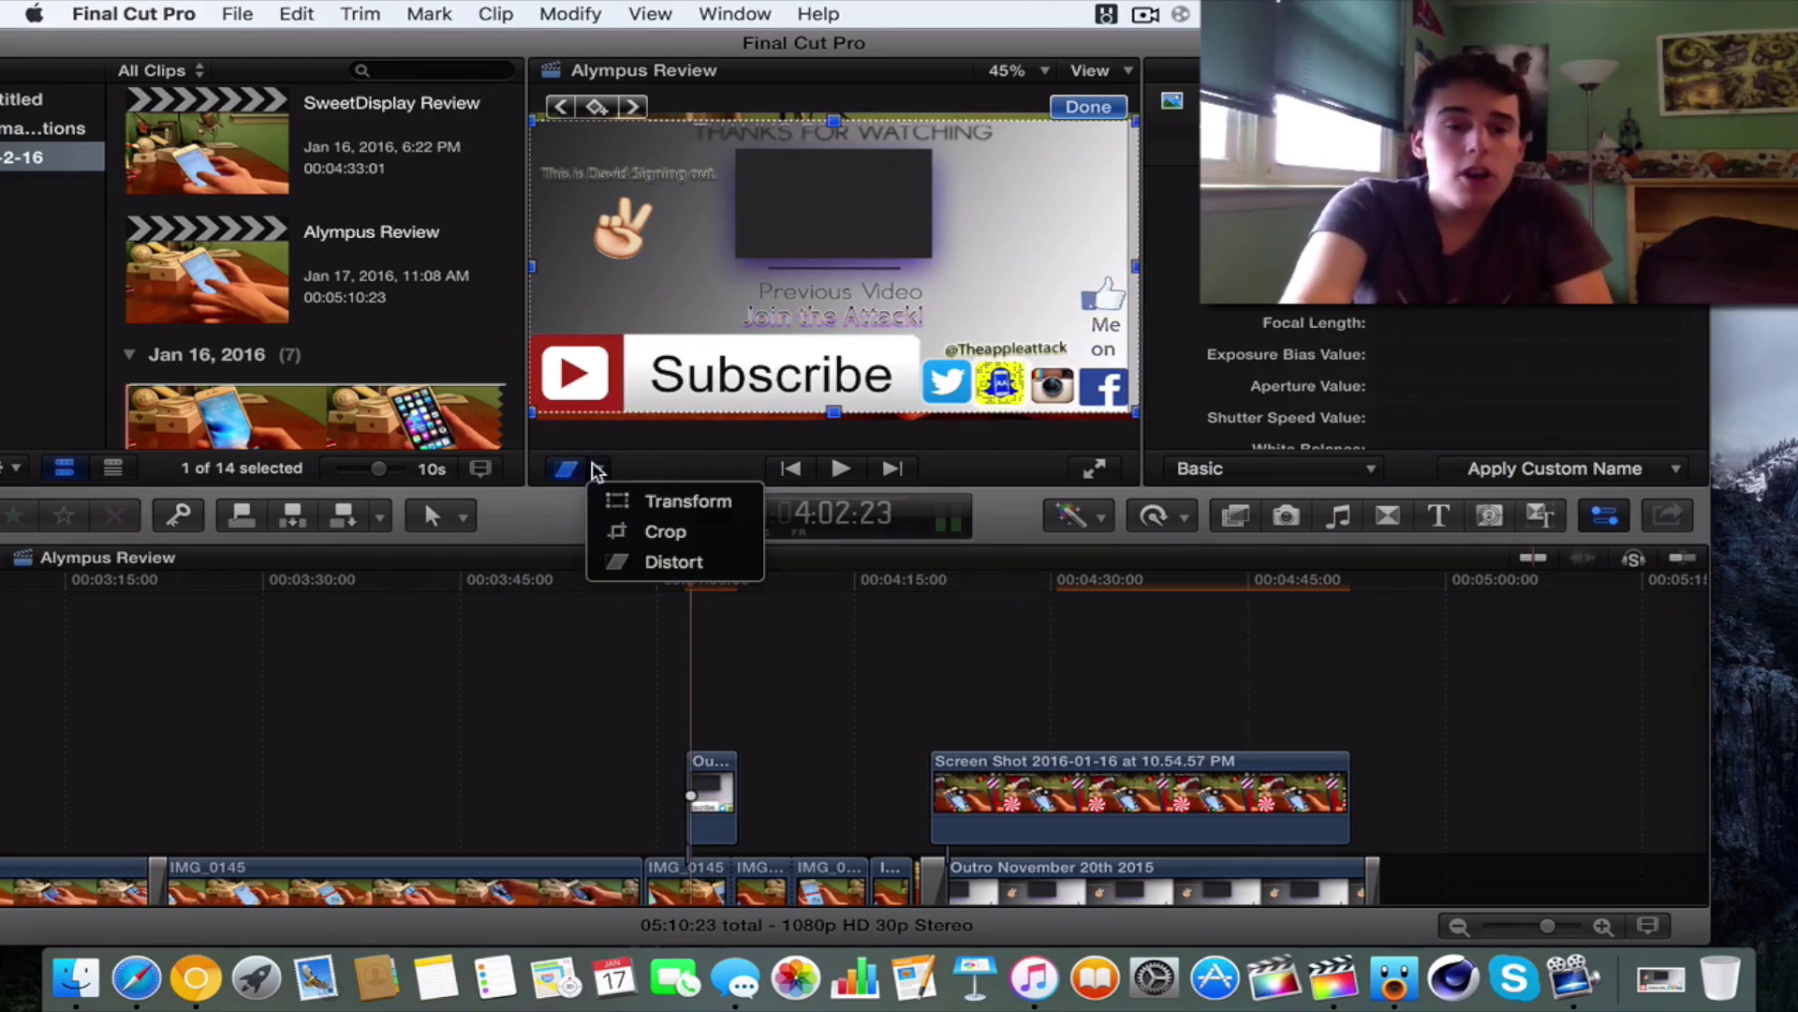
click(630, 502)
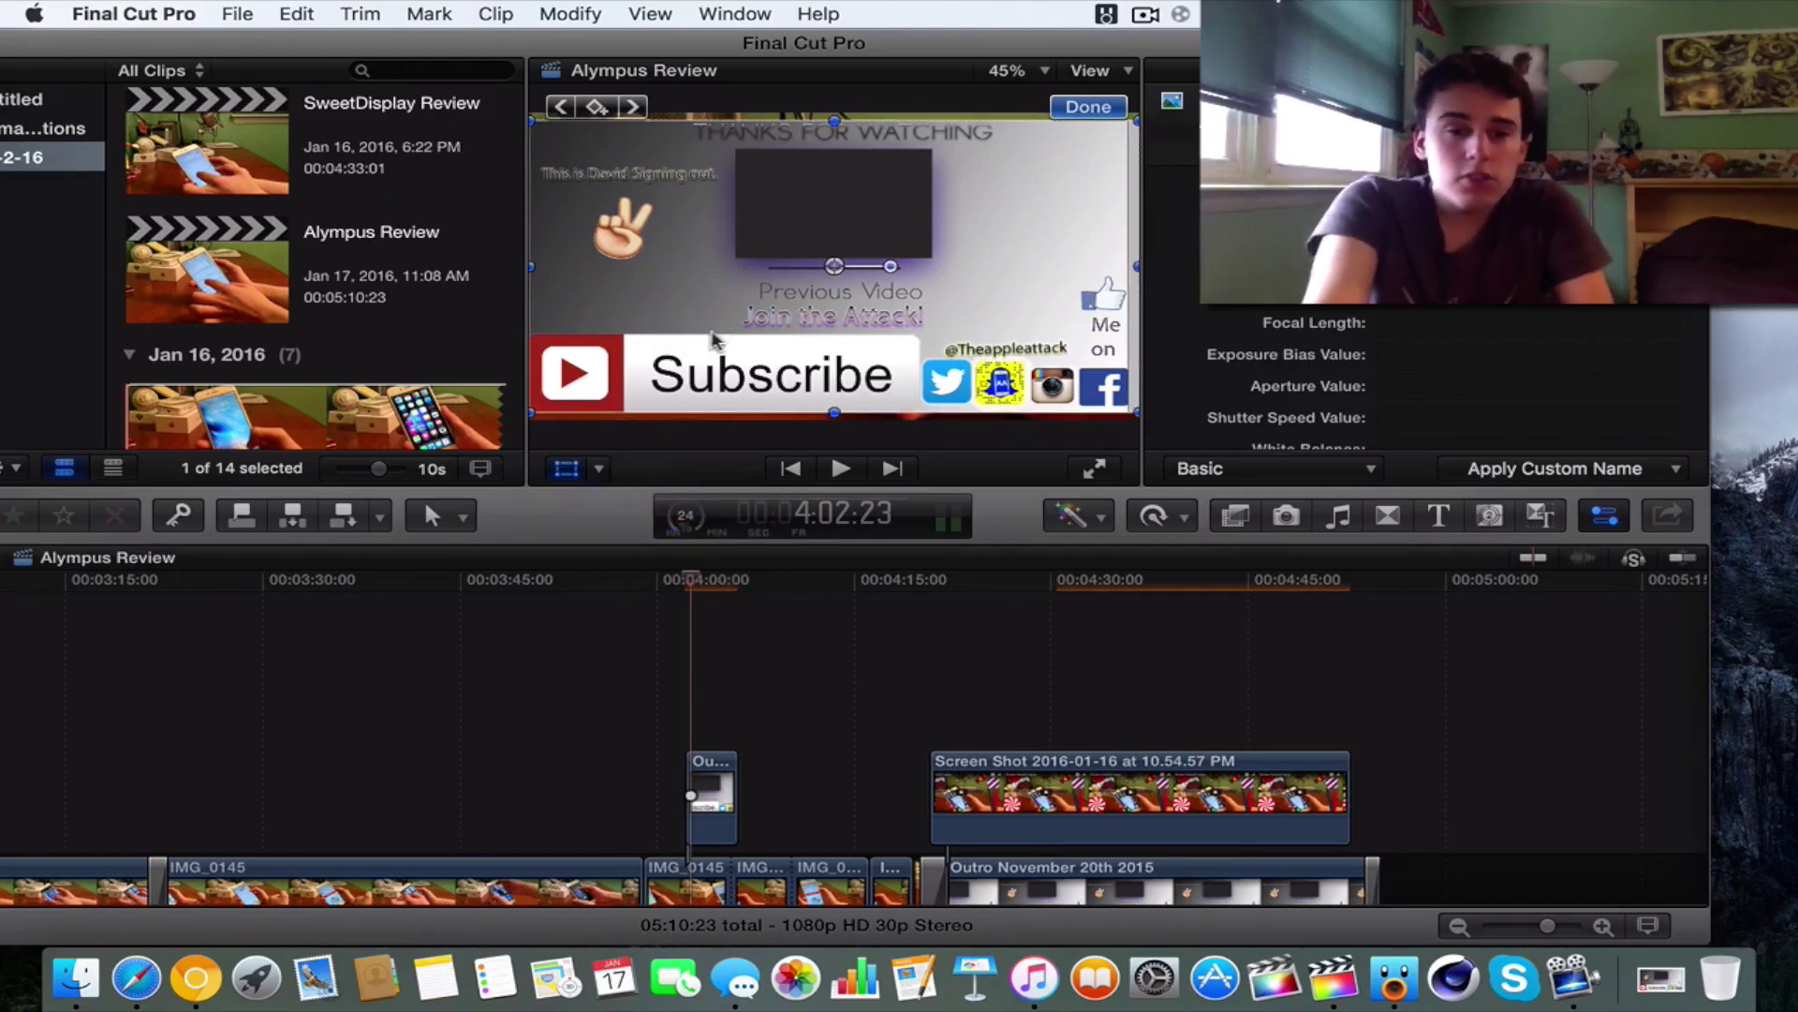
drag(860, 251, 785, 294)
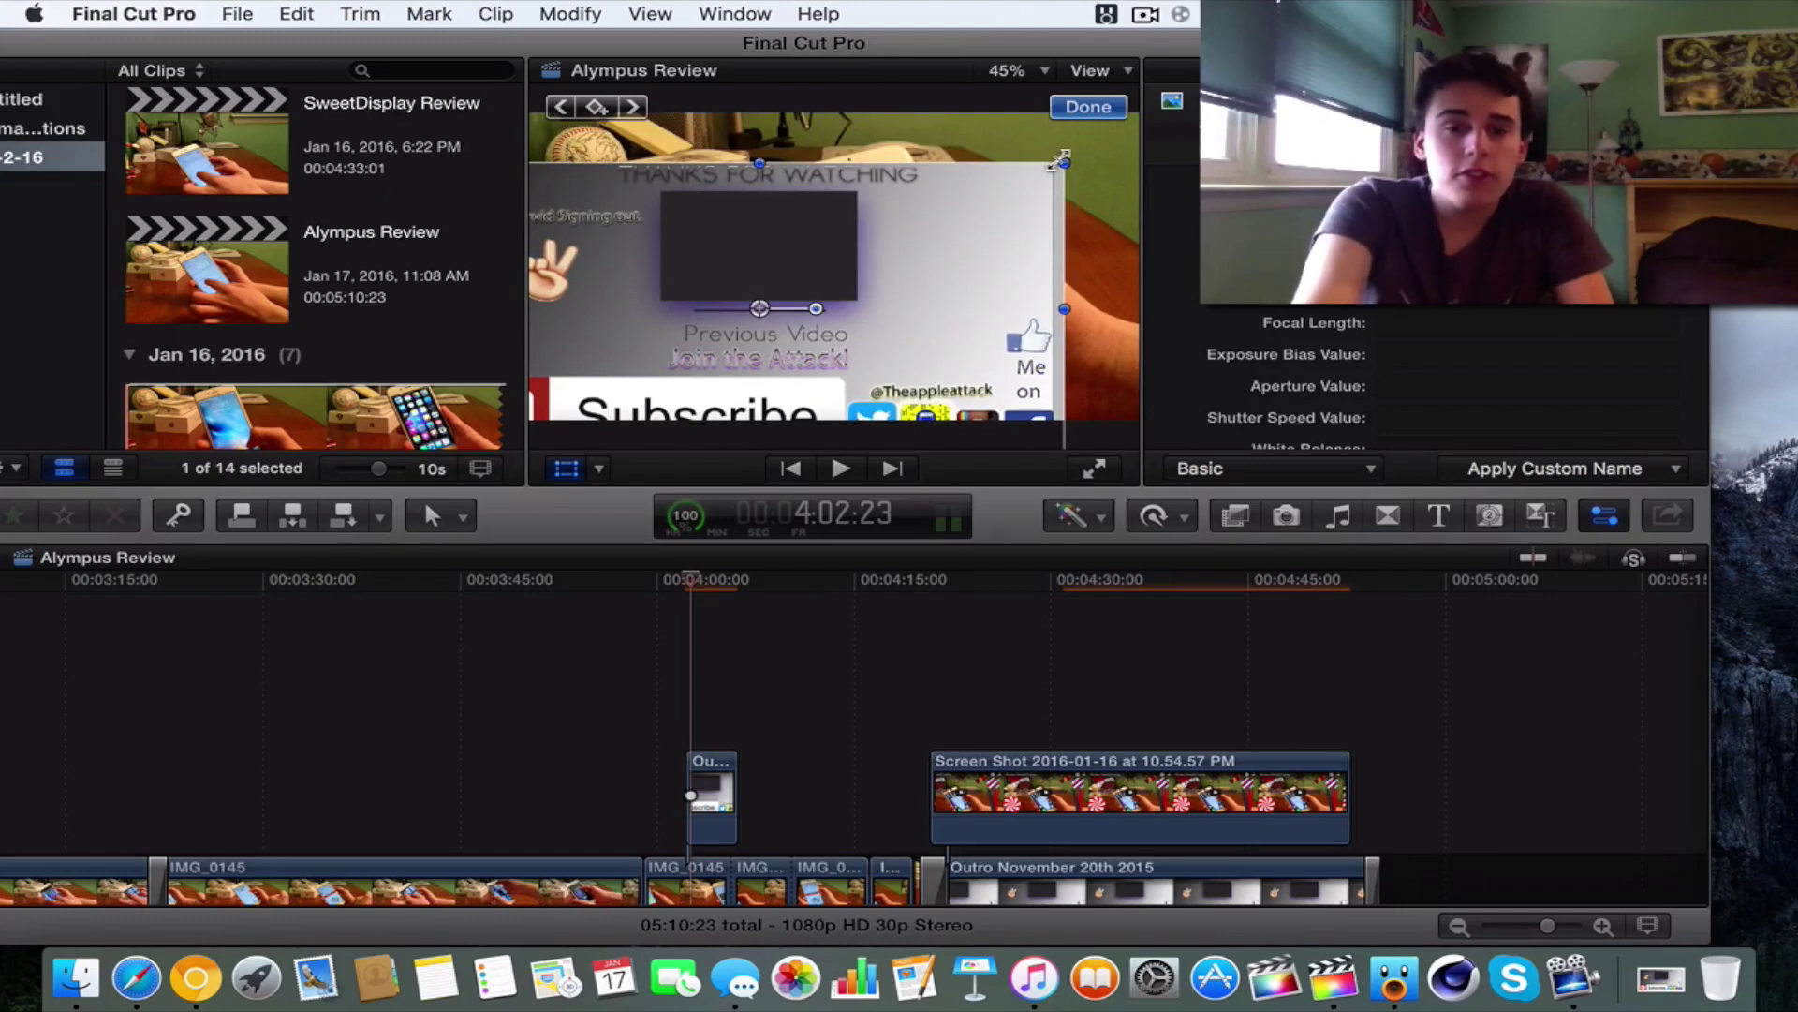
drag(1059, 161, 847, 268)
drag(754, 301, 825, 244)
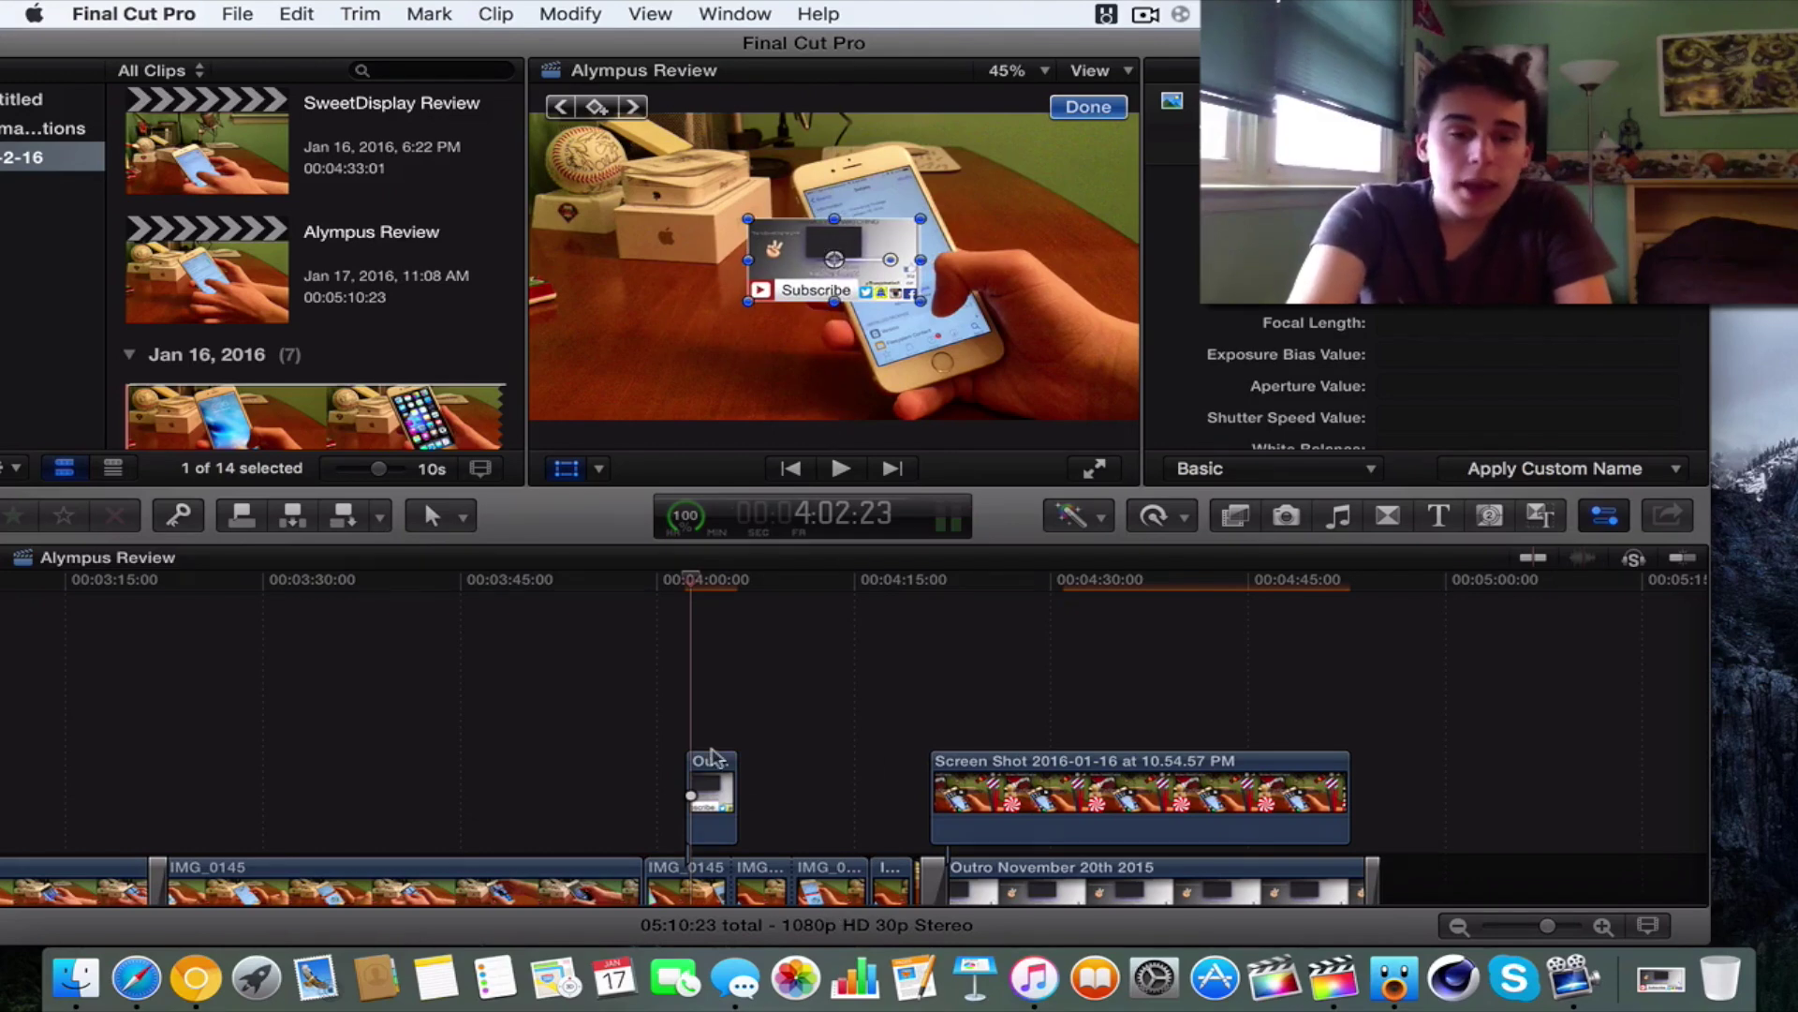
- Delete the short outro image clip and park the playhead on the end card near 4:23
click(711, 757)
key(Delete)
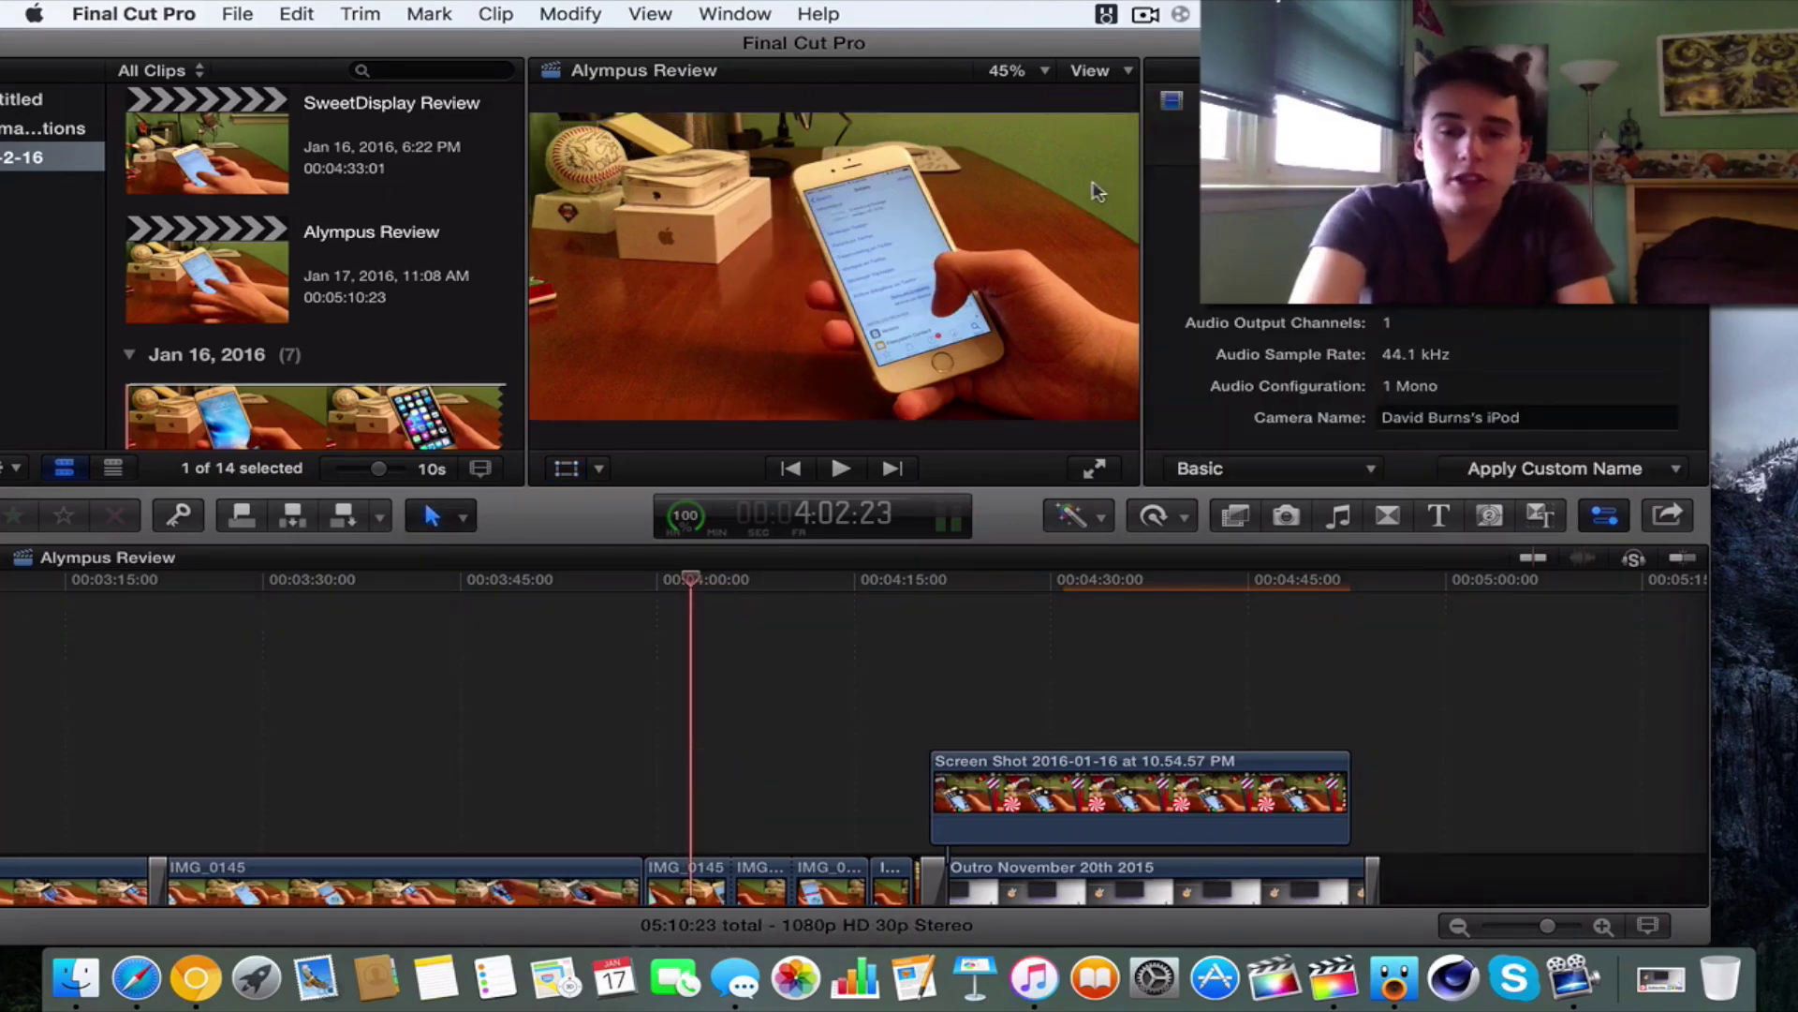
click(957, 681)
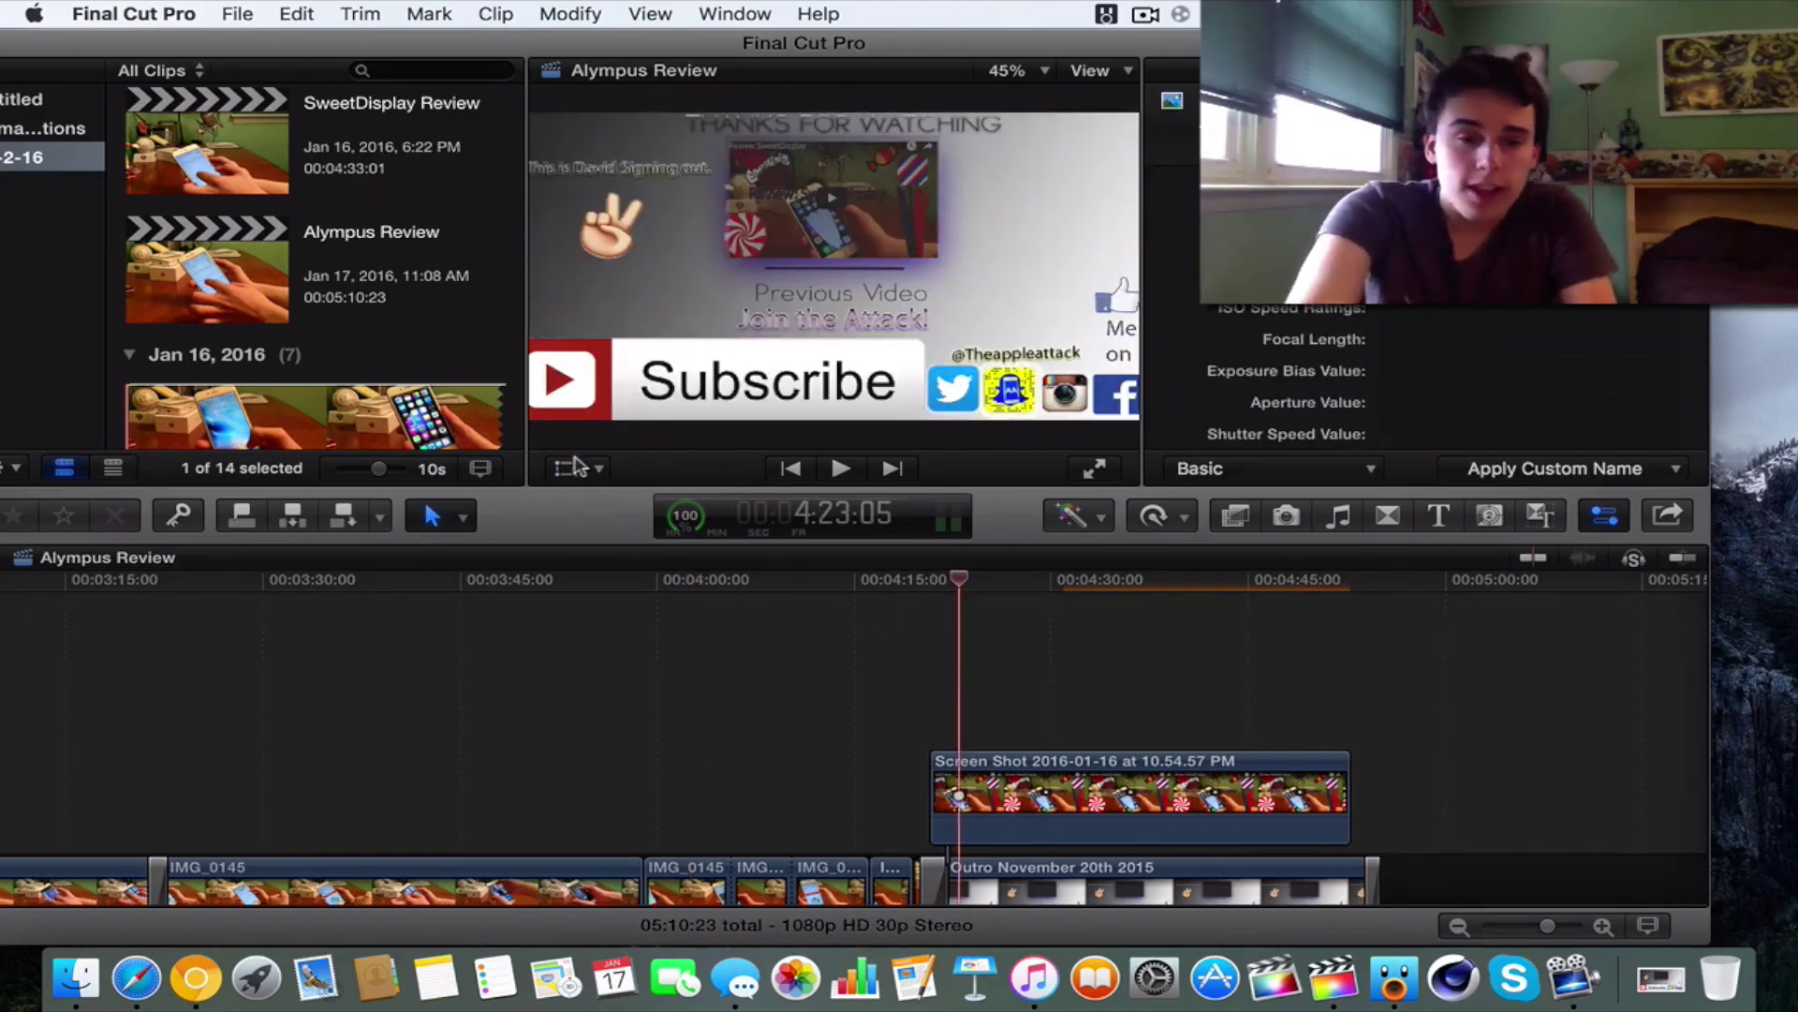
- Enlarge the screenshot overlay to 108% by 124%, then move the playhead to 4:42:03
click(573, 467)
mouse_move(939, 260)
mouse_down()
mouse_move(1087, 391)
mouse_move(907, 256)
mouse_up()
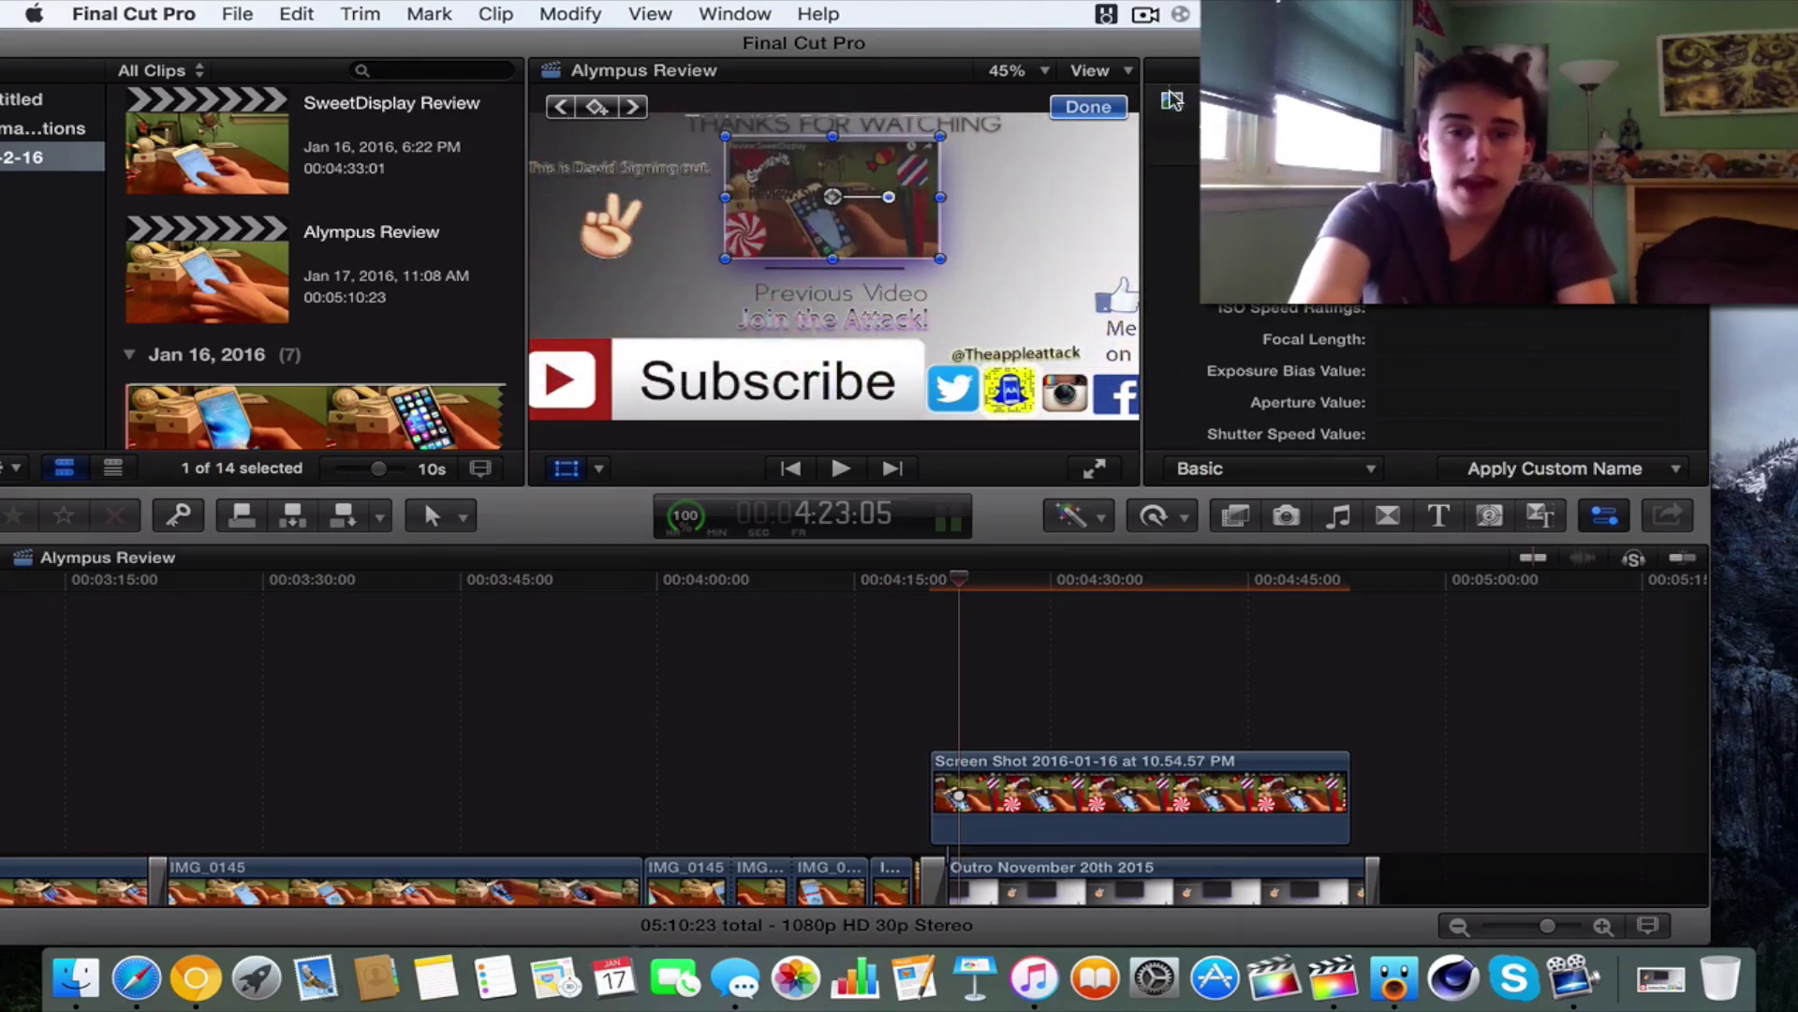
click(1063, 109)
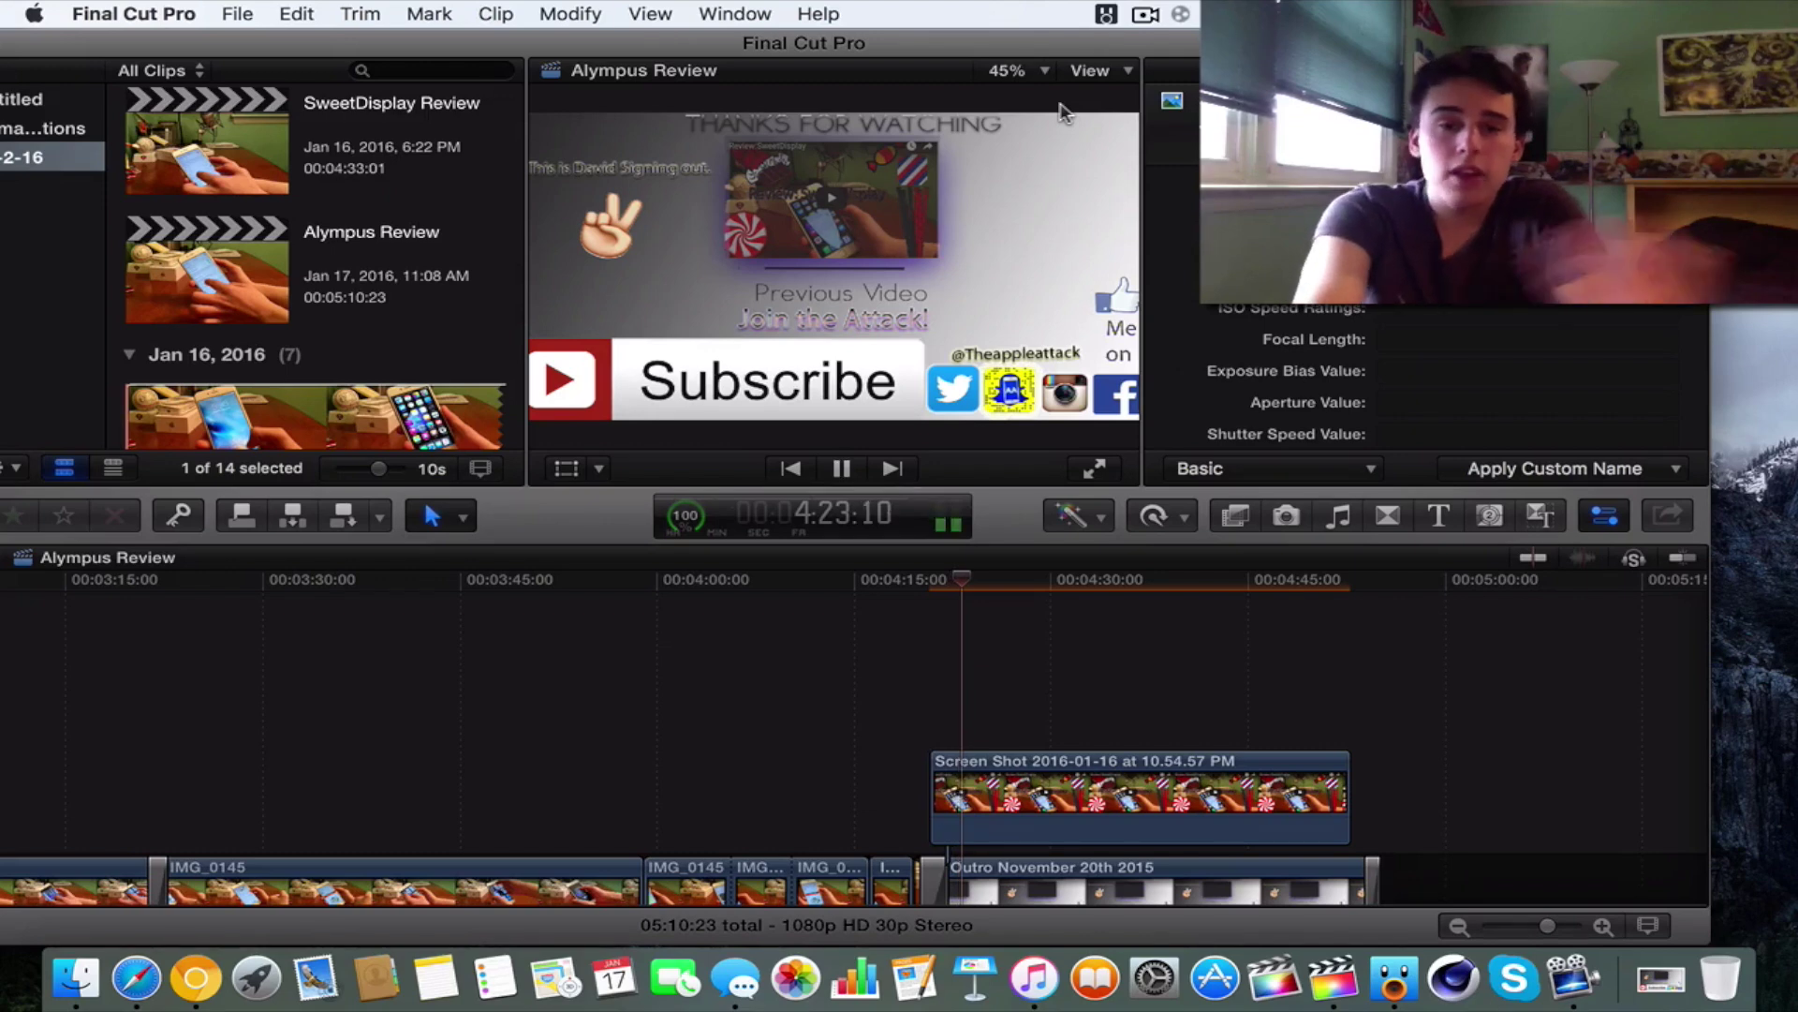
click(1205, 586)
key(space)
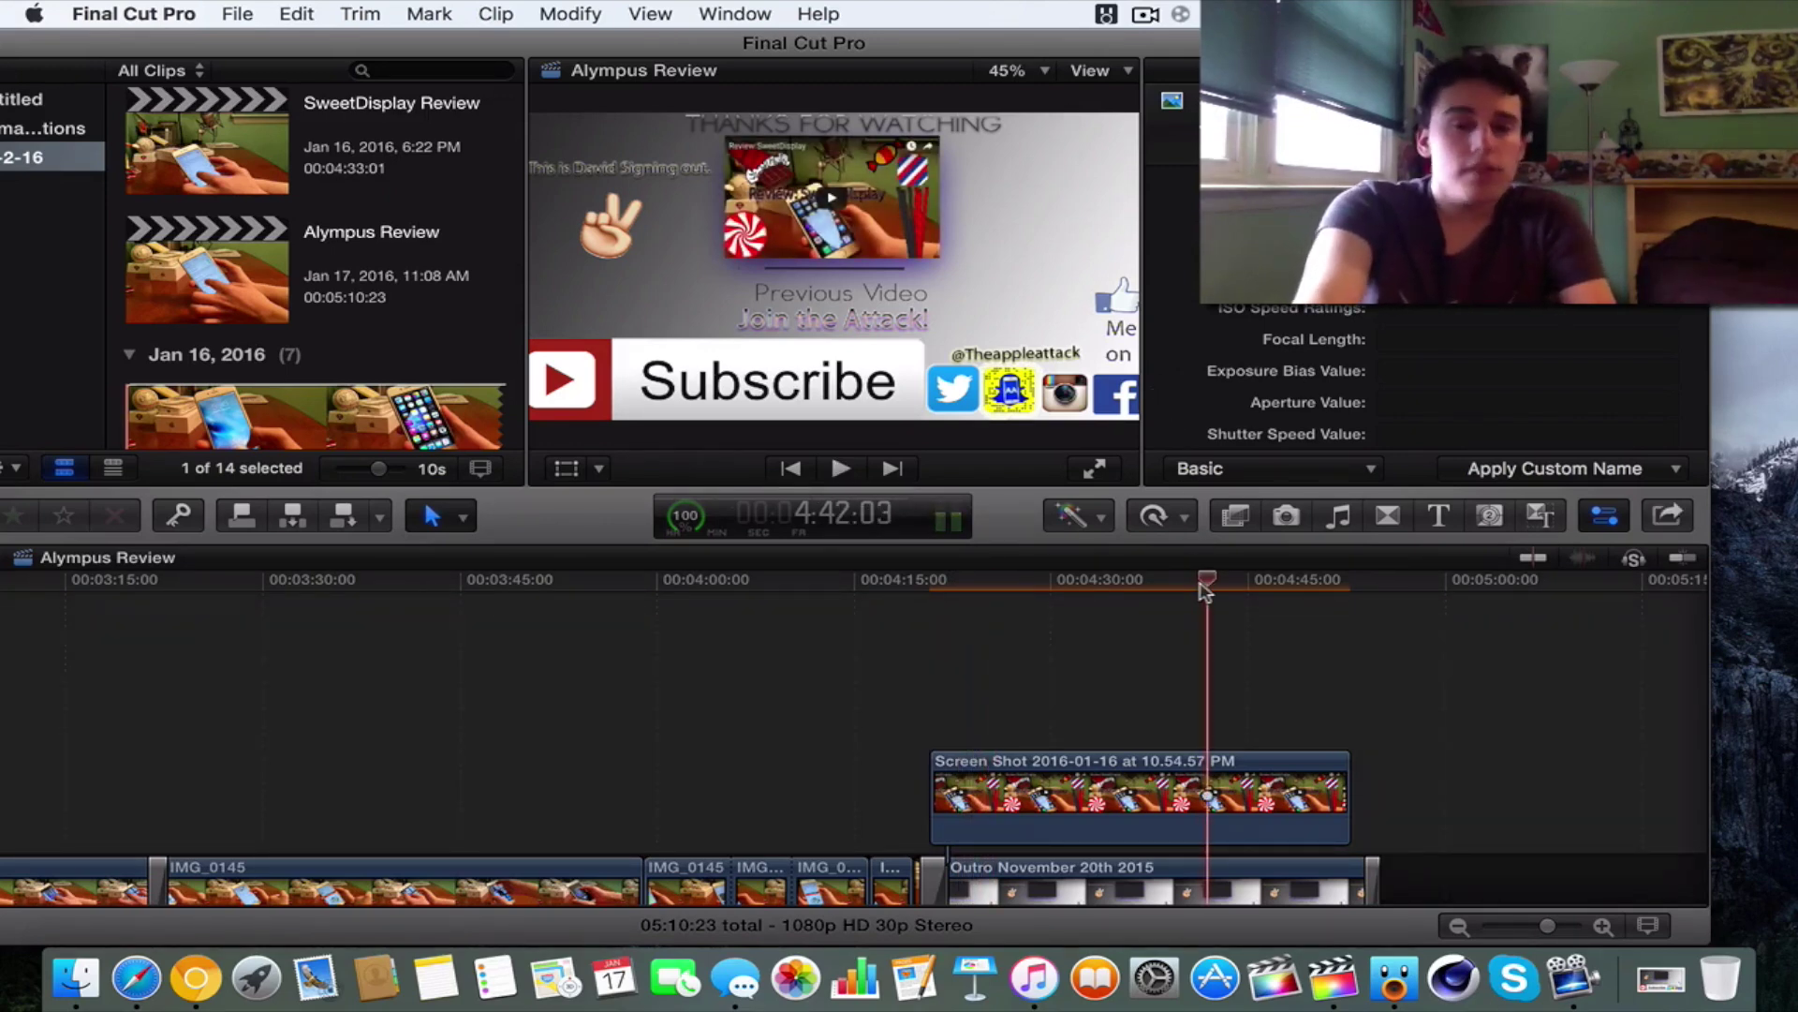
scroll(1055, 629, down, 3)
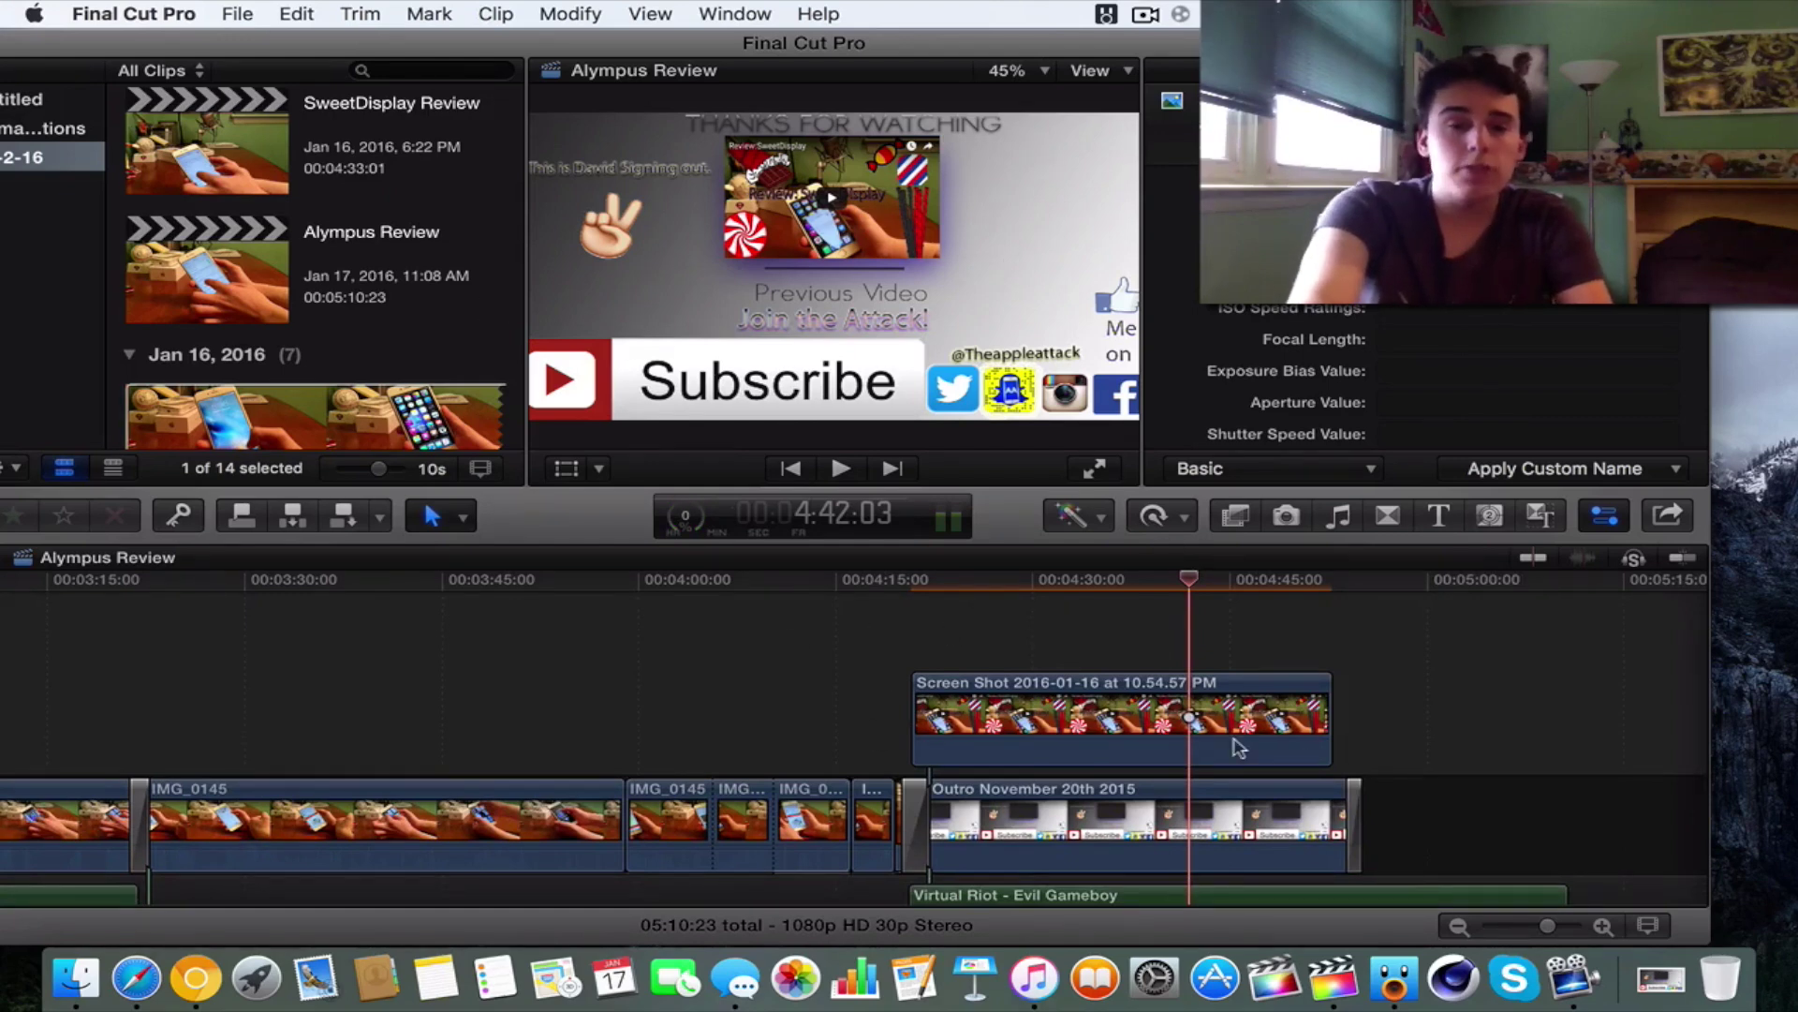
click(918, 623)
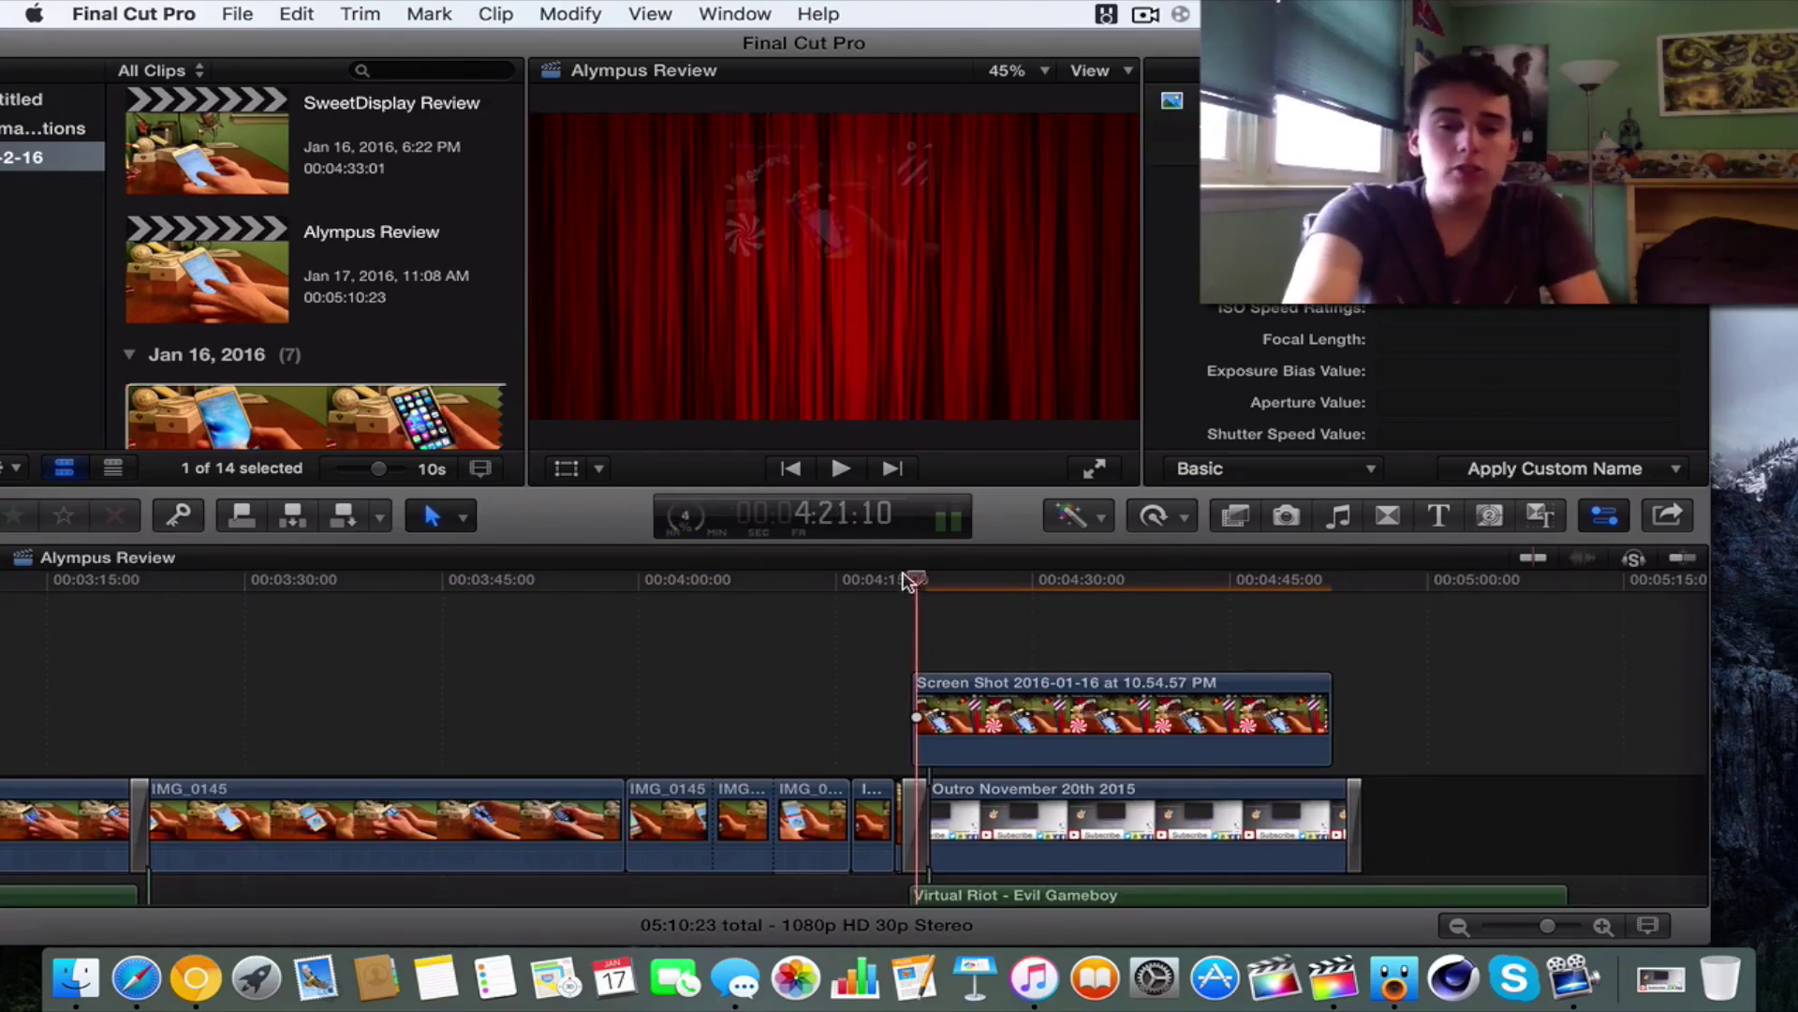
drag(908, 581, 817, 581)
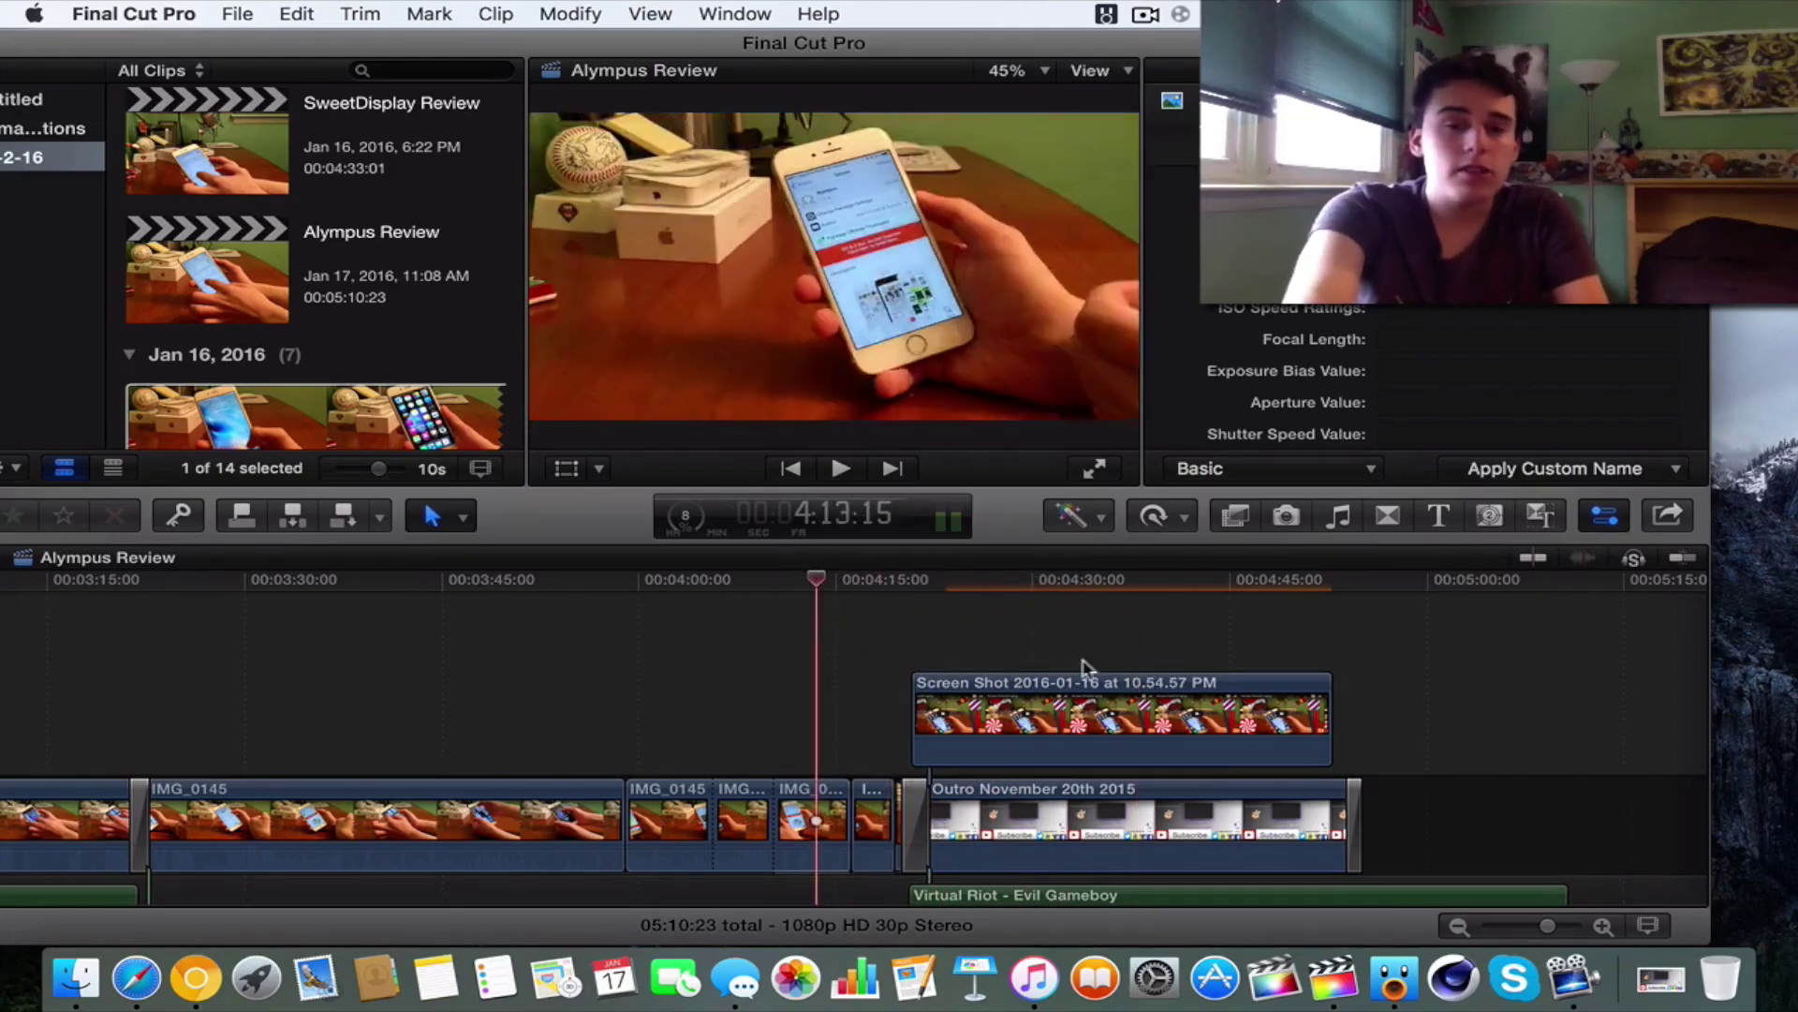
click(1116, 682)
scroll(1116, 682, left, 10)
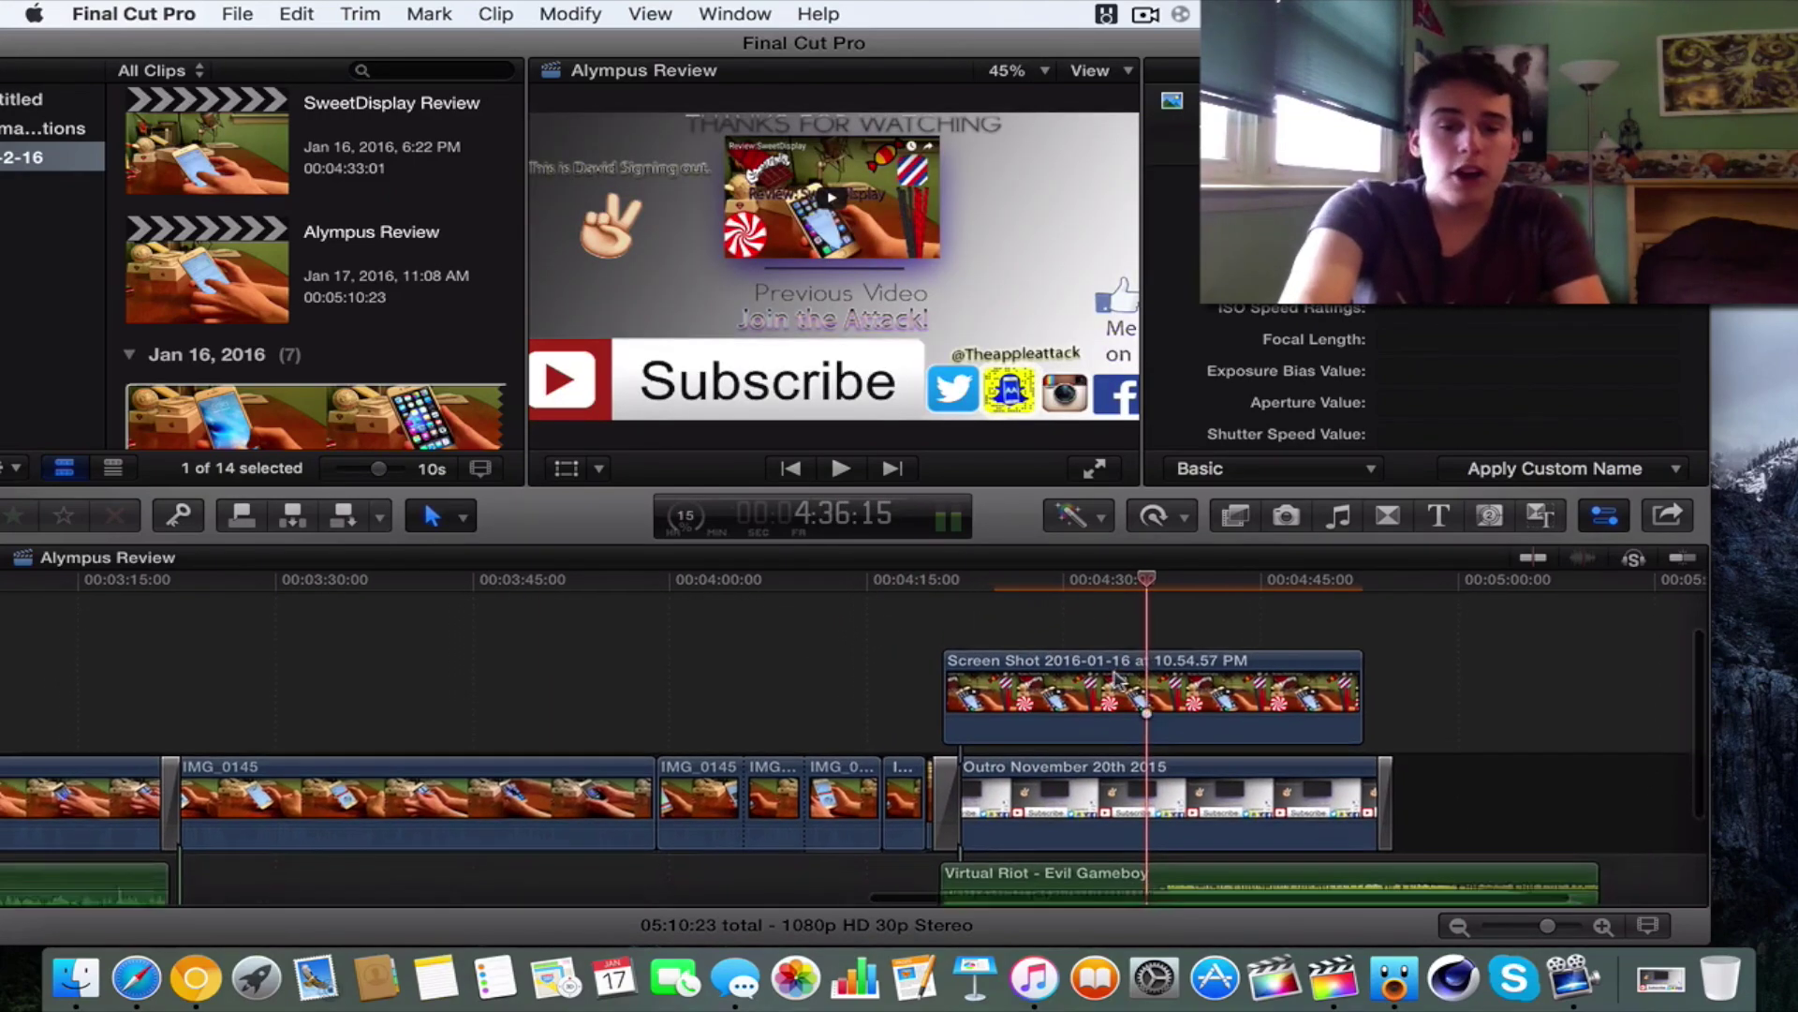